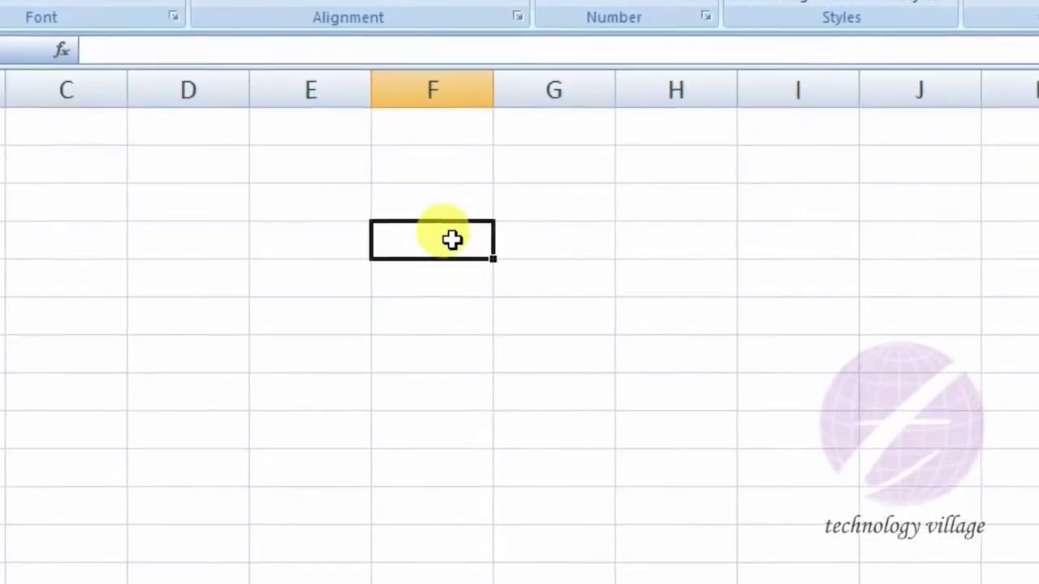
- Enter 2 into F4 and 5 into F5 directly below it
text(2)
key(Return)
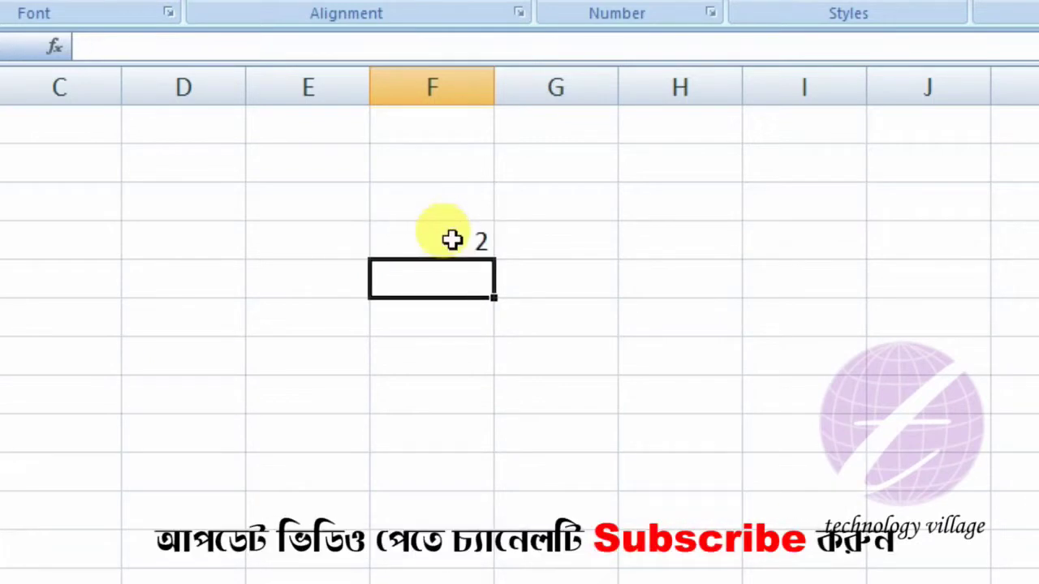
text(5)
key(Return)
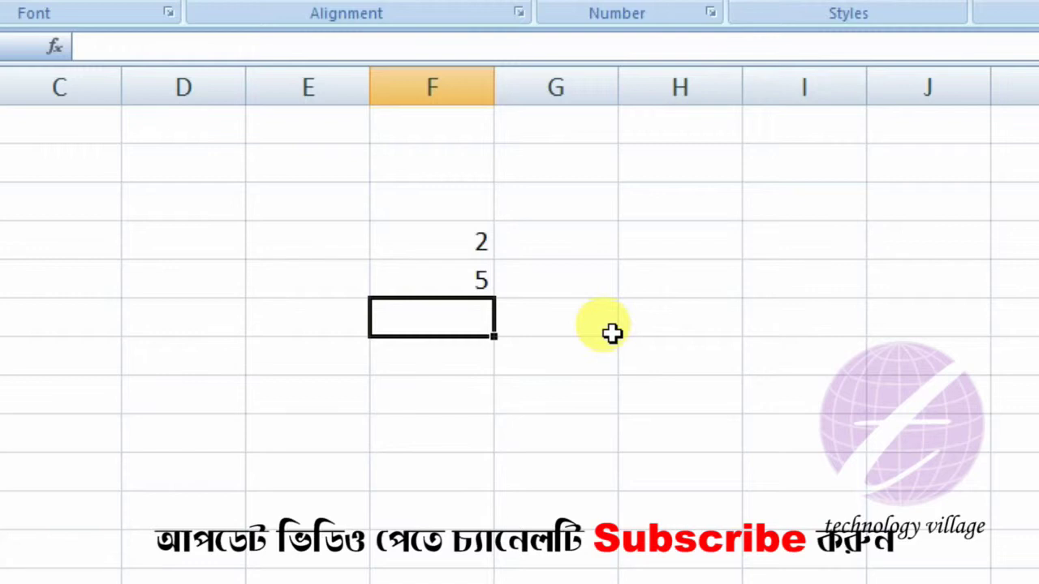
- Enter =sum(f4+f5) in F6 so it shows 7
text(=)
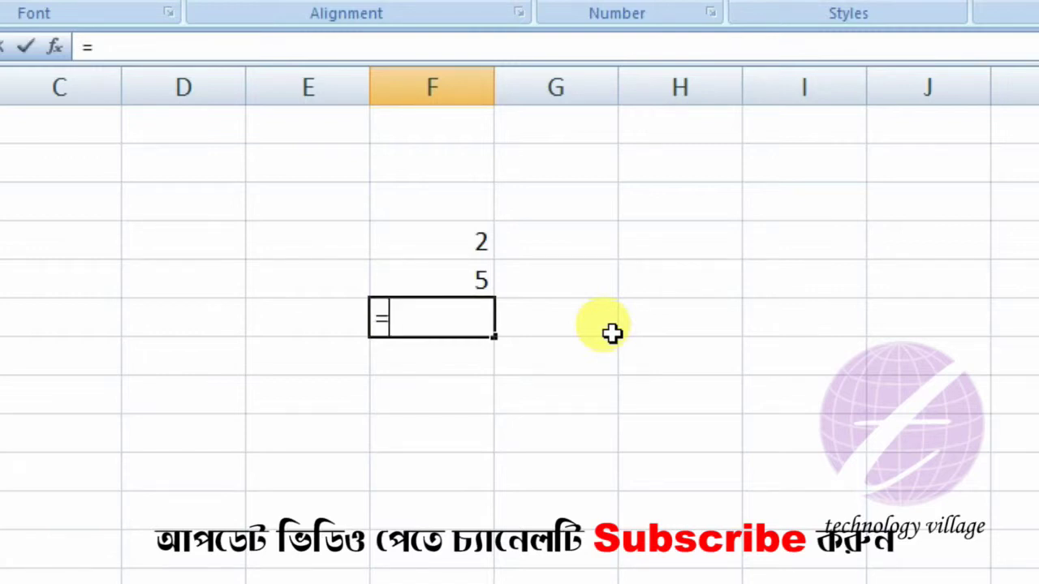
text(sum)
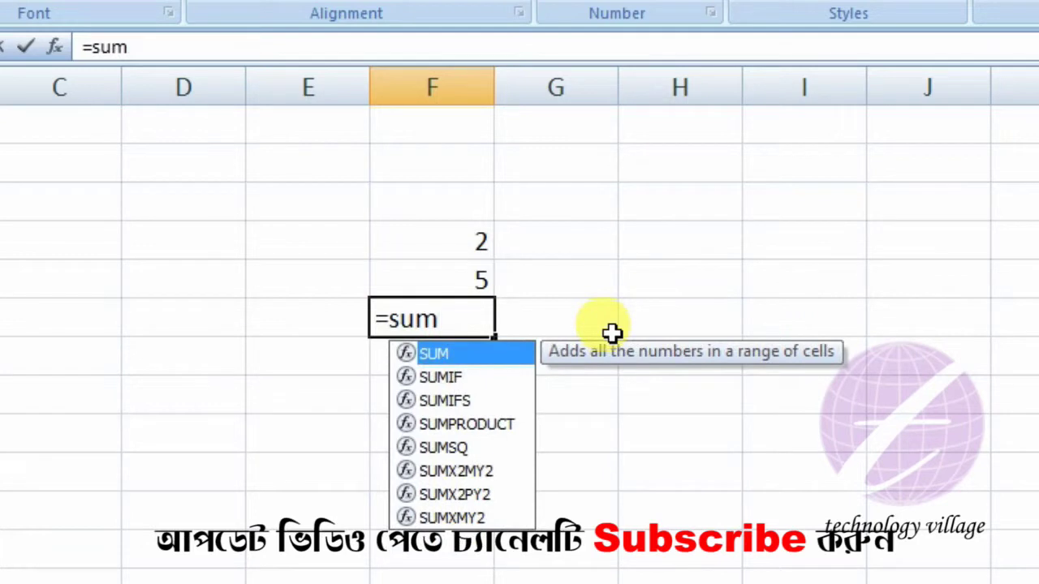
text(()
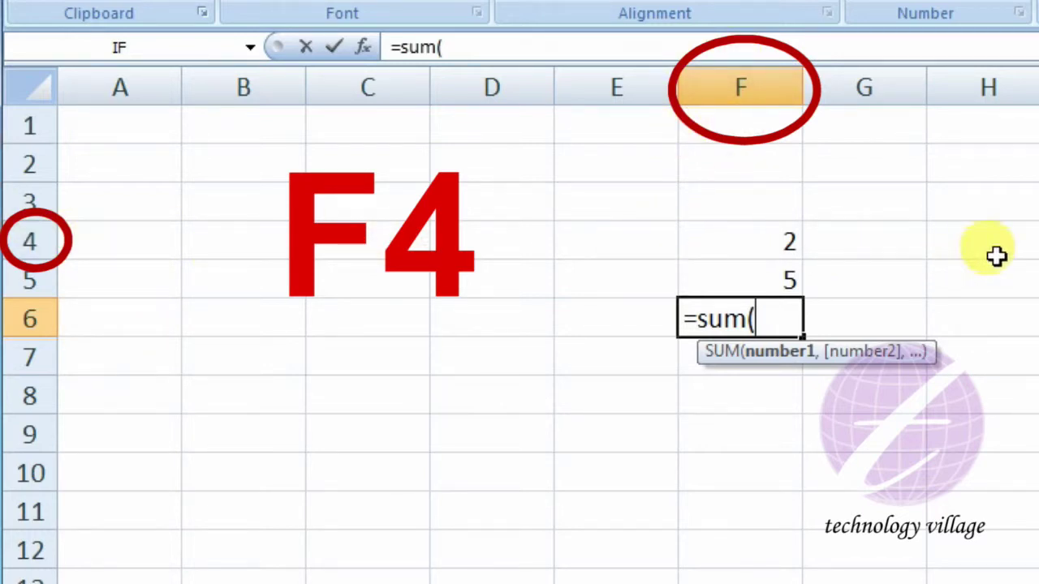
text(f4)
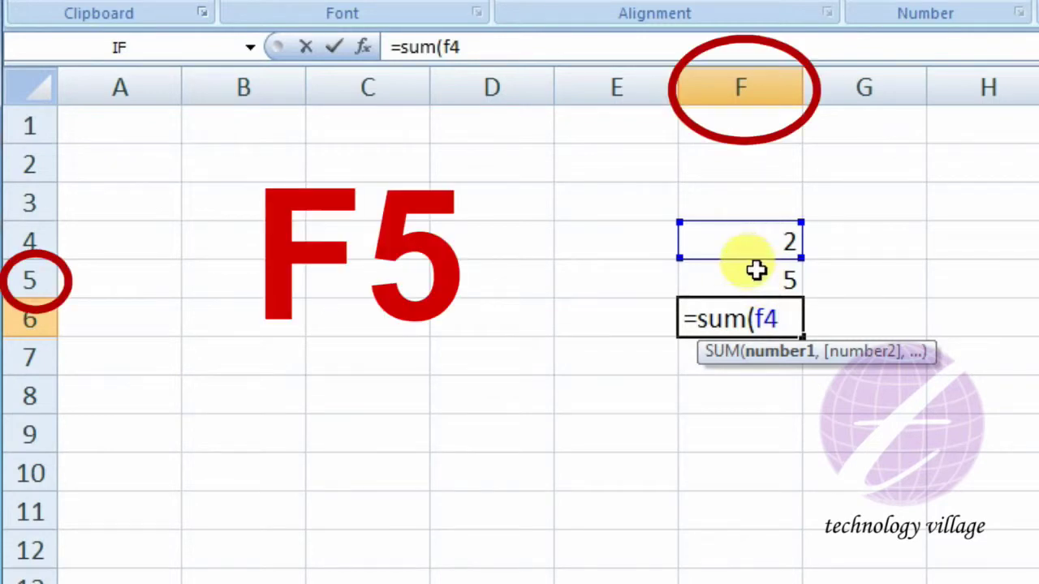
text(+f5)
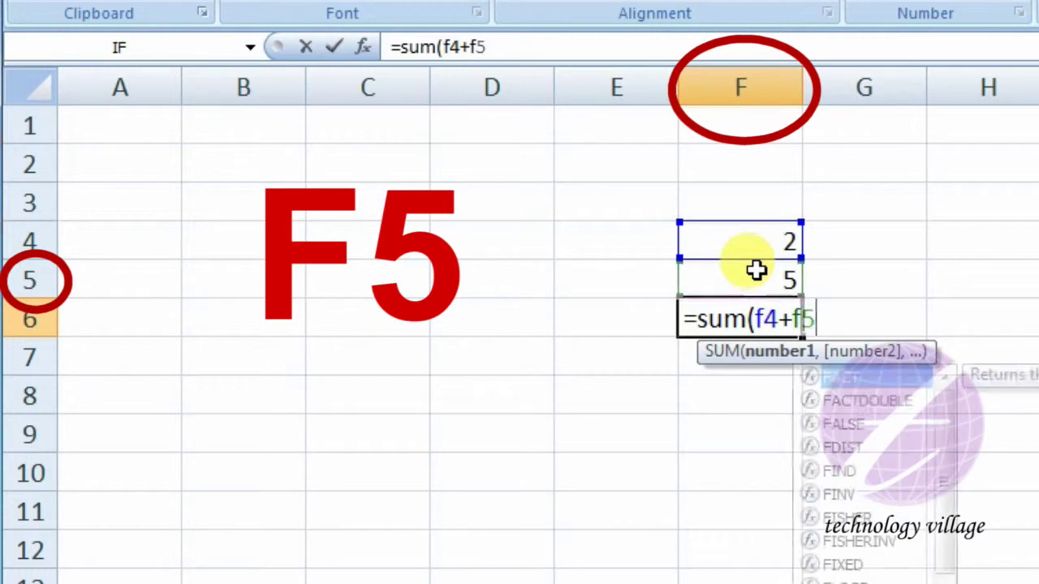
text())
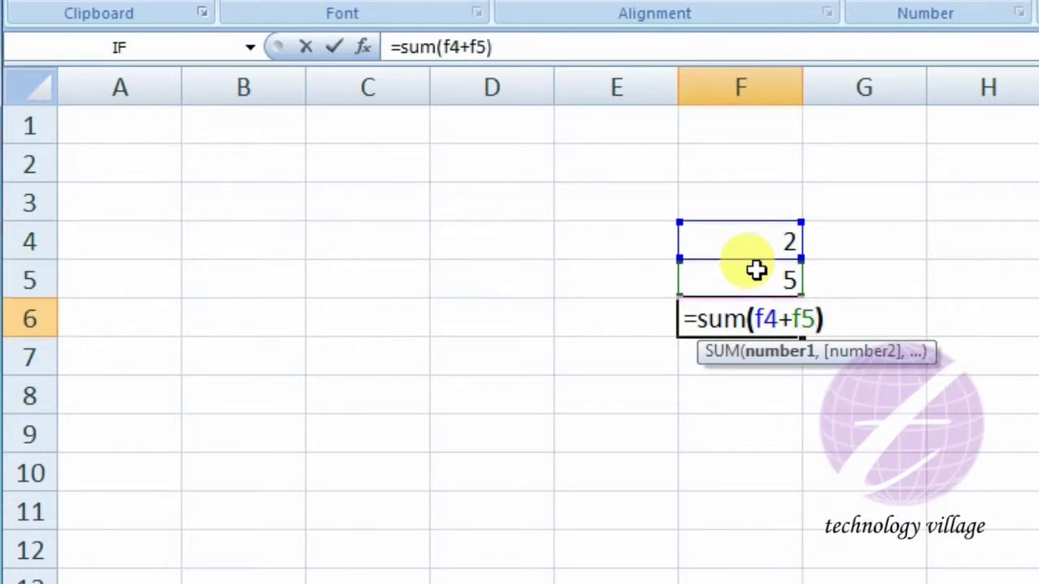
key(Return)
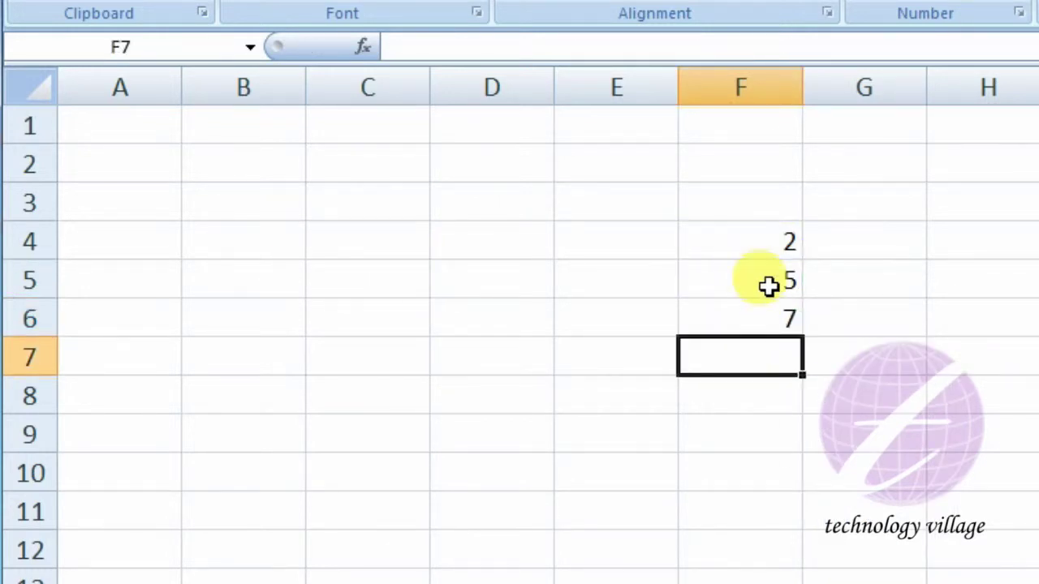
- Check the values in F4 and F5 and the formula in F6
click(783, 244)
click(781, 276)
click(765, 325)
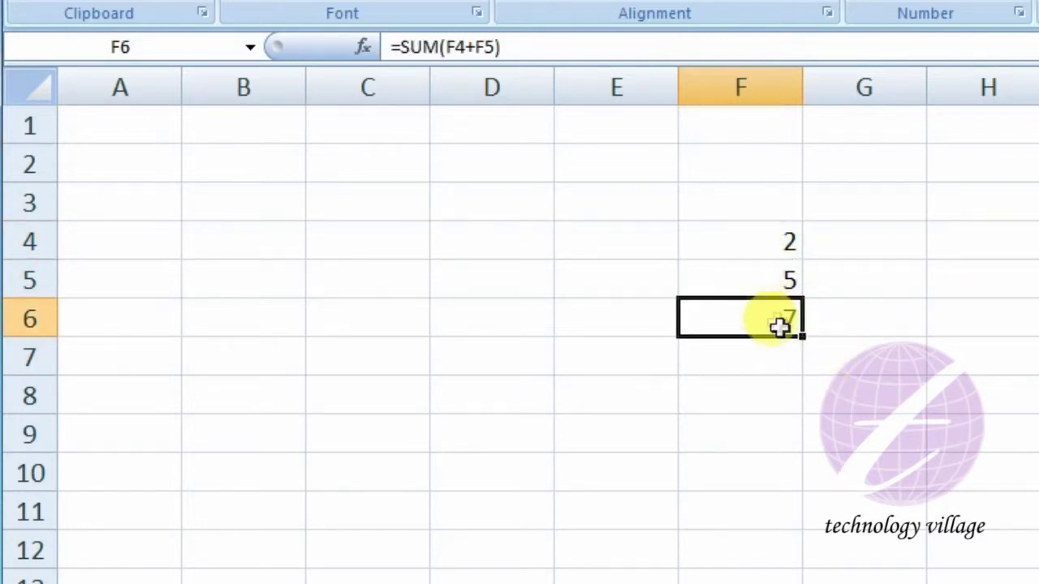
- Clear F4:F6 and enter 10 in F4 and 5 in F5
drag(775, 234, 781, 319)
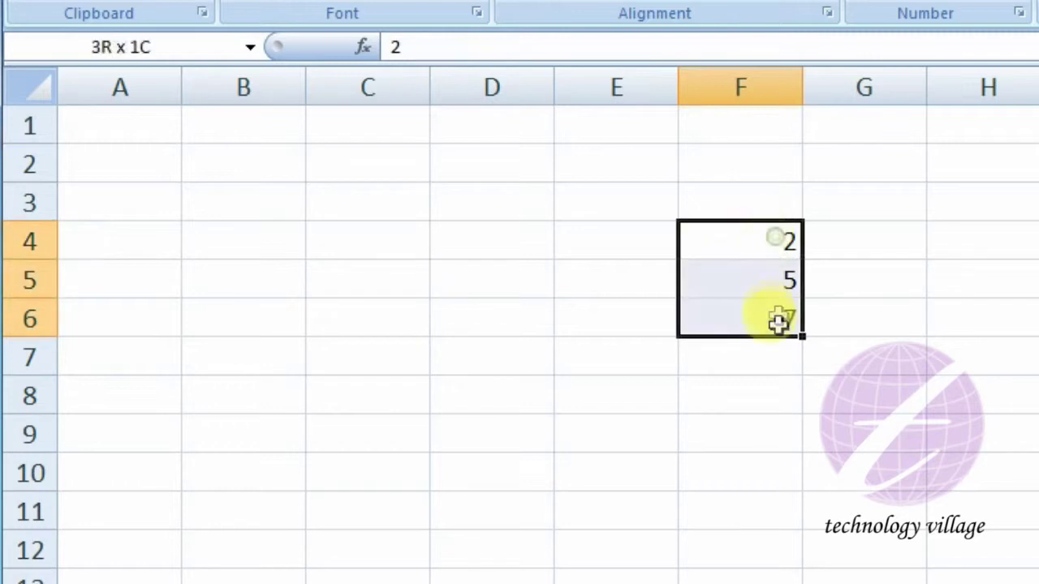
key(Delete)
click(765, 246)
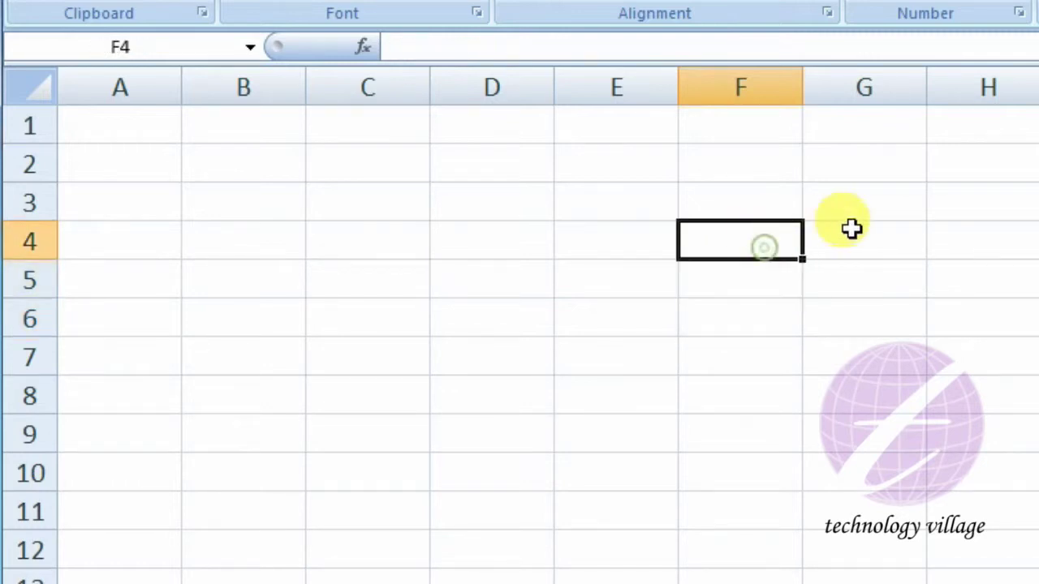
text(10)
key(Return)
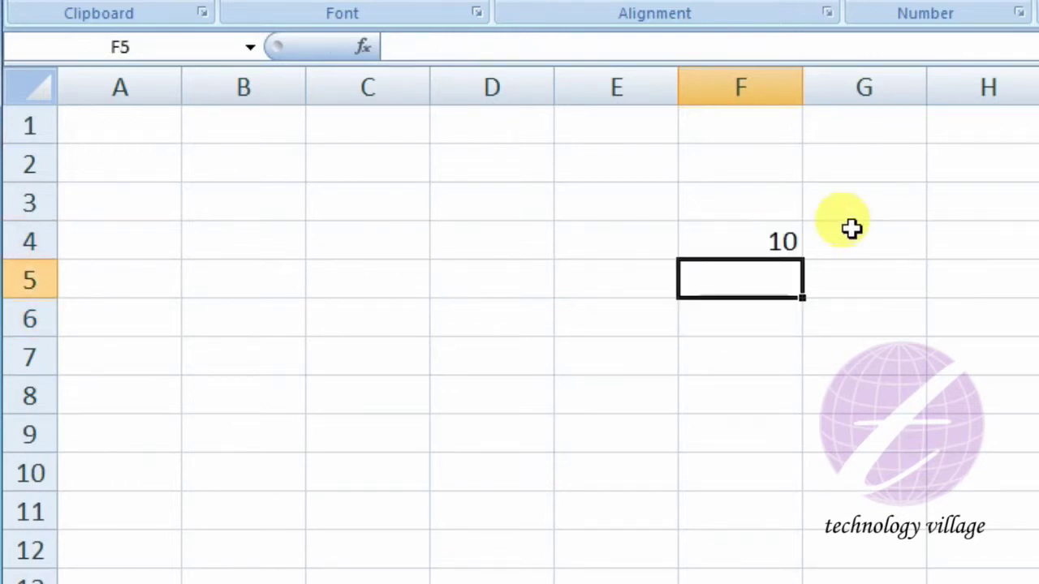
text(5)
key(Return)
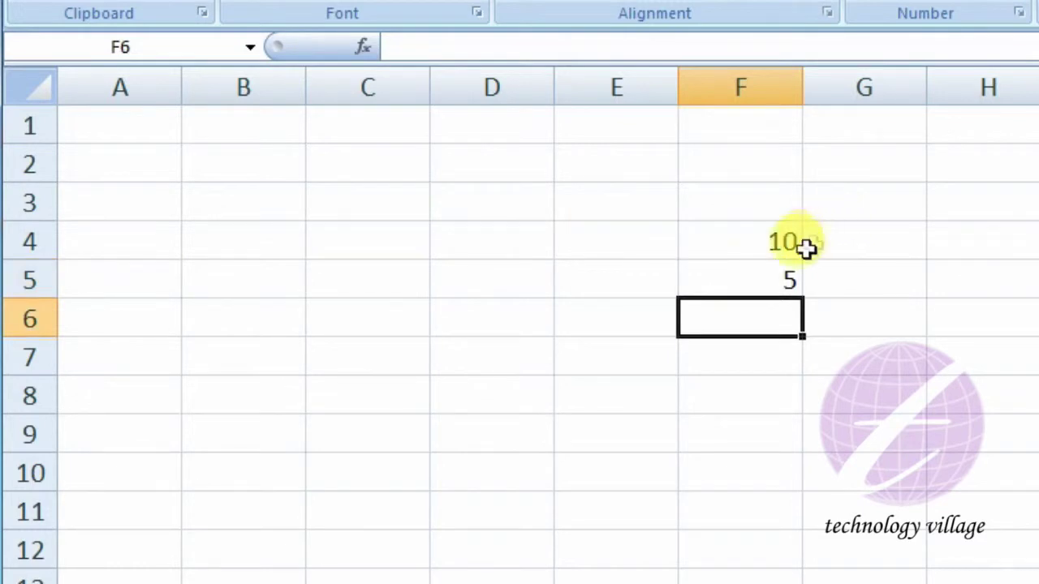
click(775, 240)
click(771, 280)
- Try =sum(f4-f5) in F6, then delete the formula
click(766, 319)
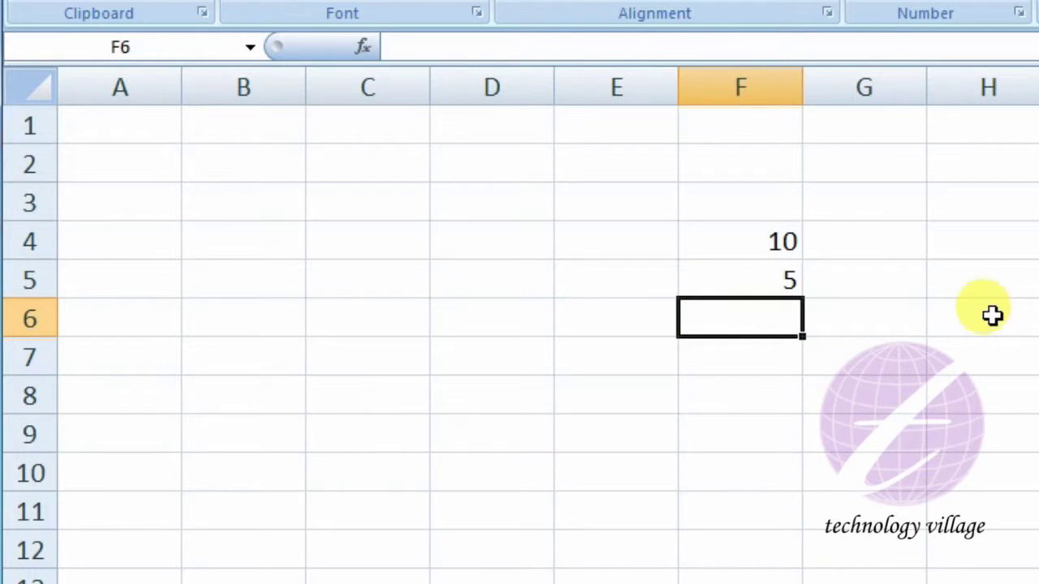
text(=)
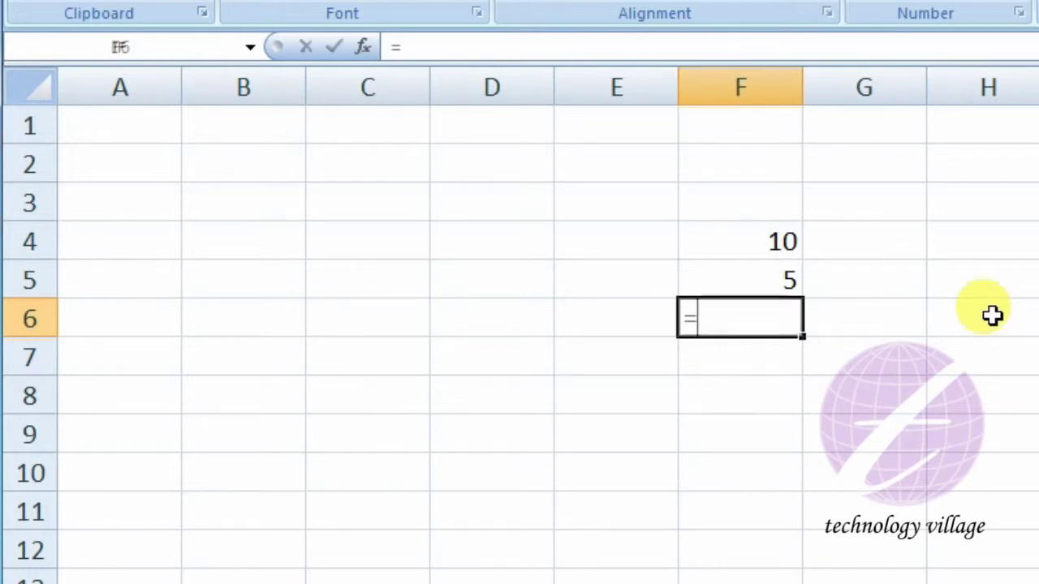
text(sum)
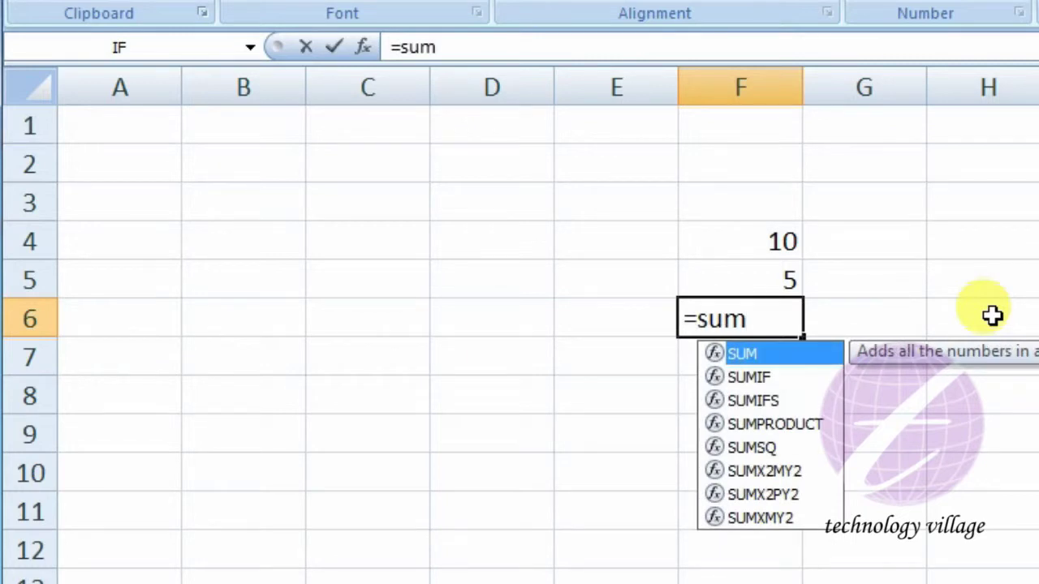
text(()
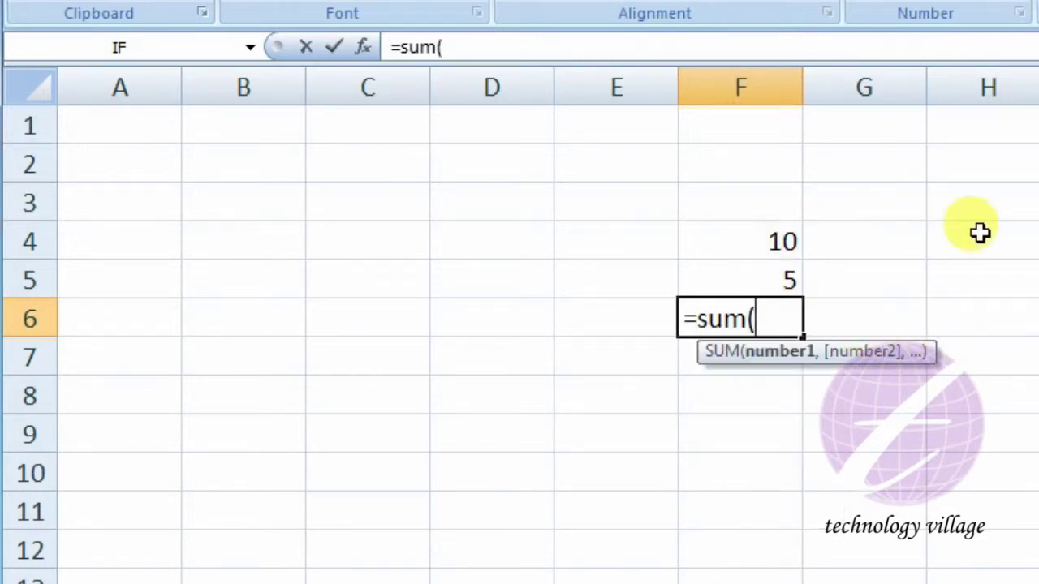
text(f4-)
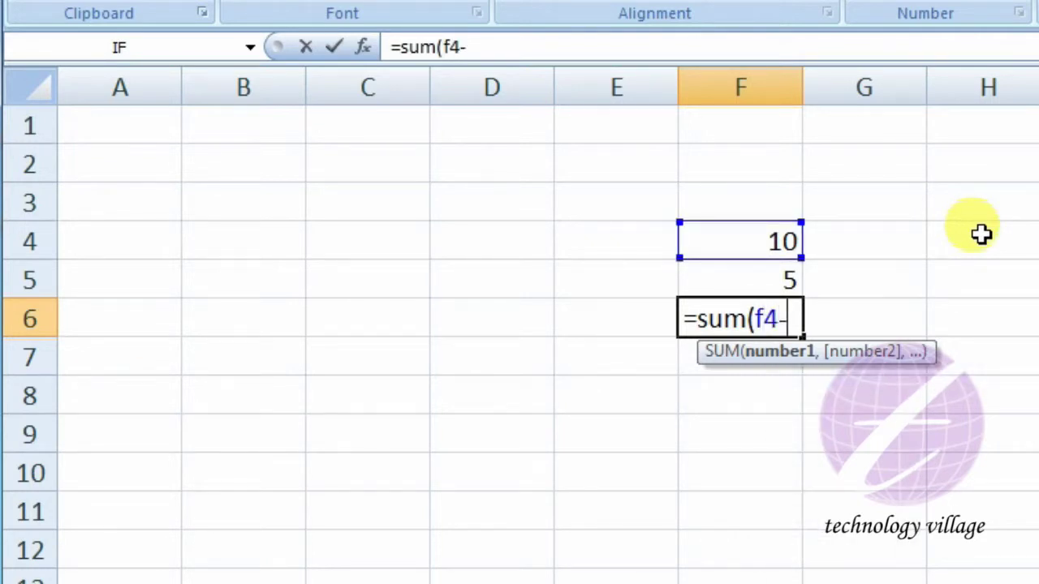
text(f5))
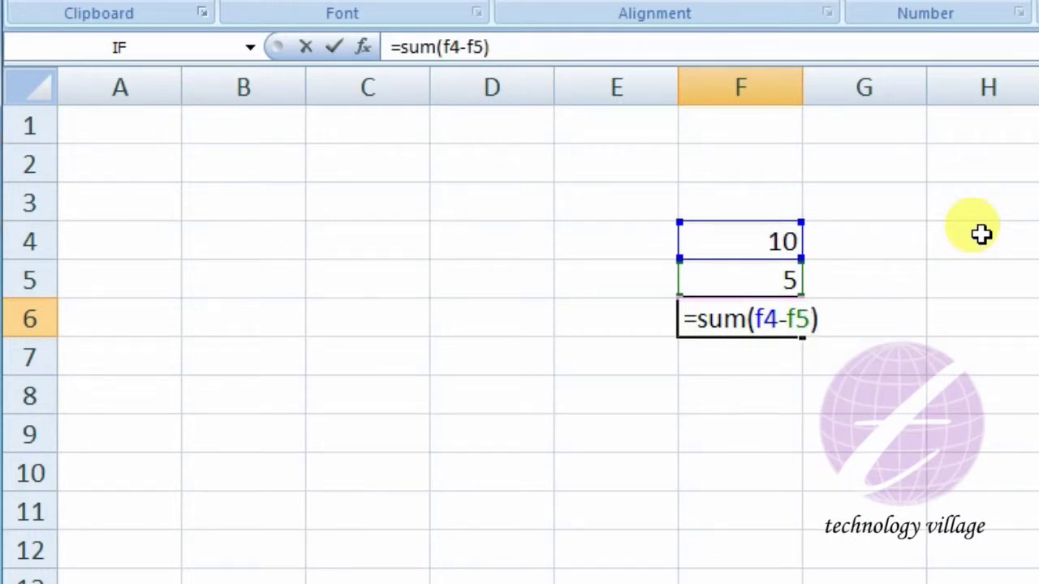
key(Return)
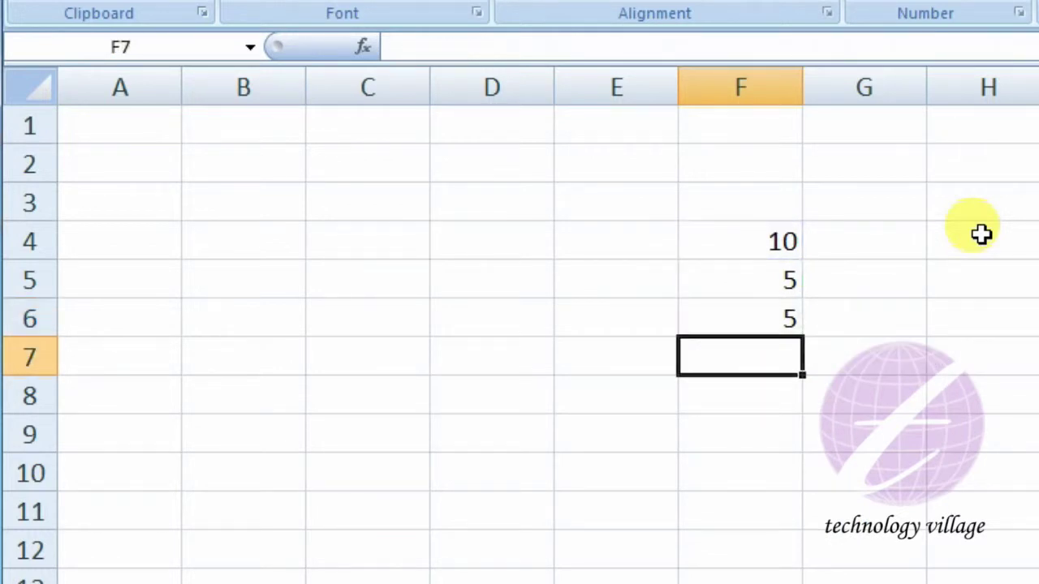
click(784, 317)
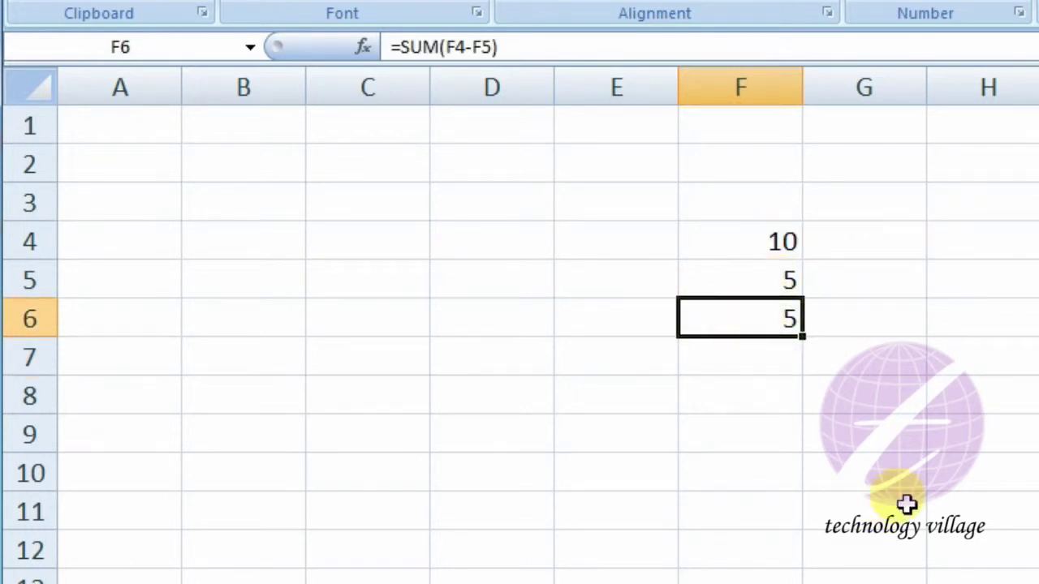
key(Delete)
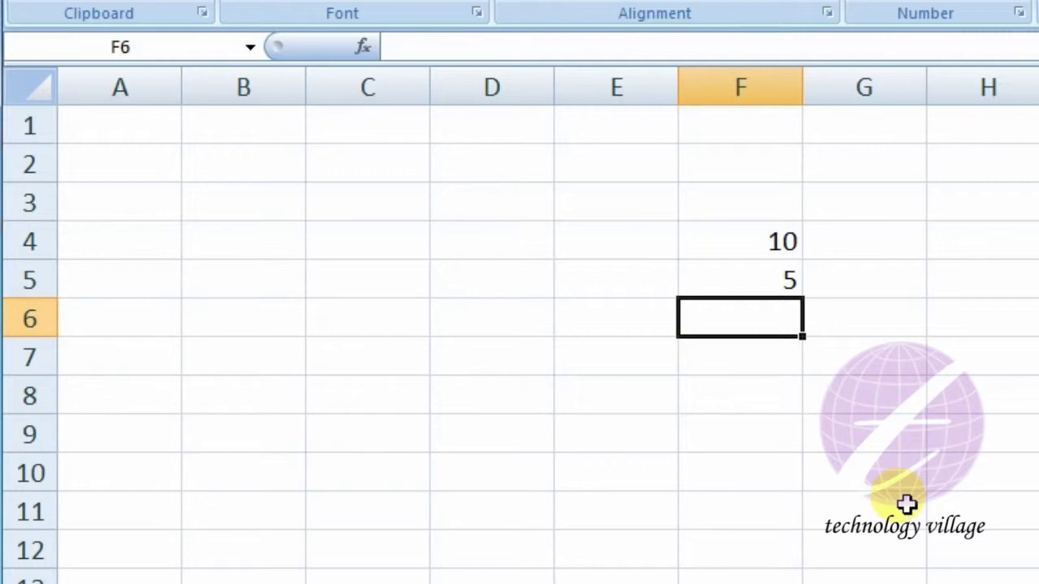
- Enter =sum(f4*f5) in F6 to see 50, then clear F6
text(=)
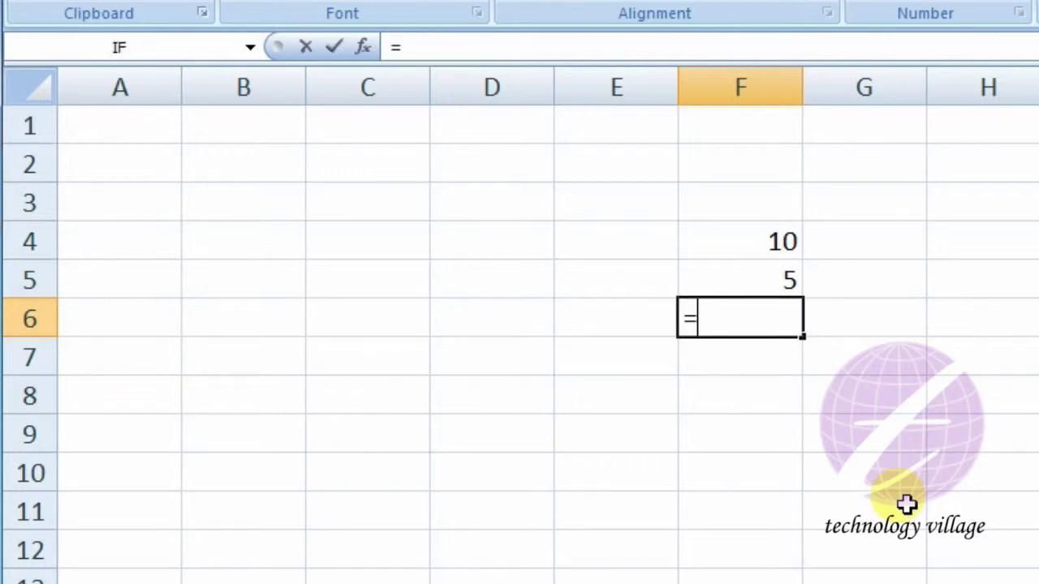
text(sum()
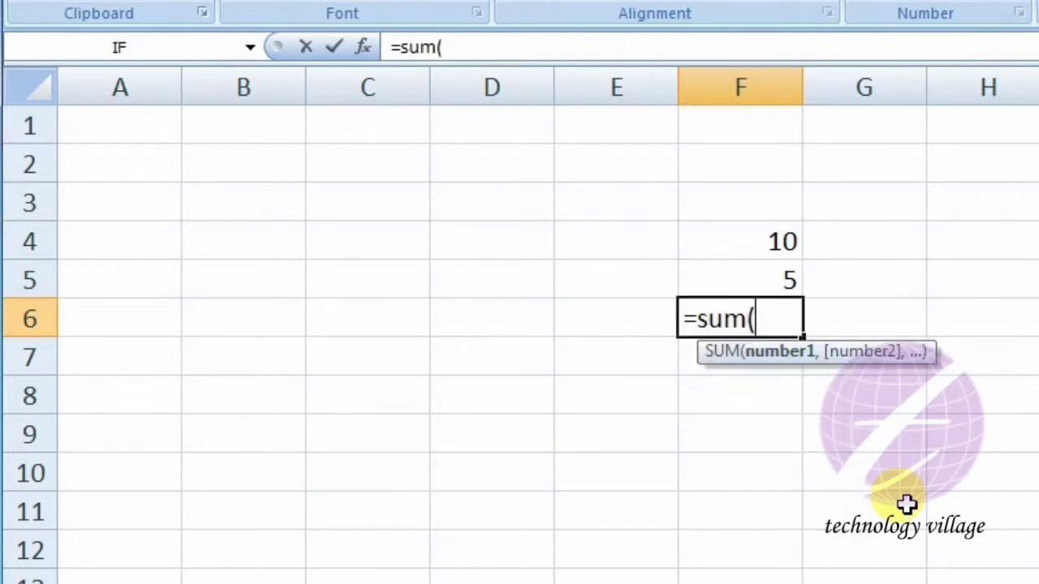
text(f)
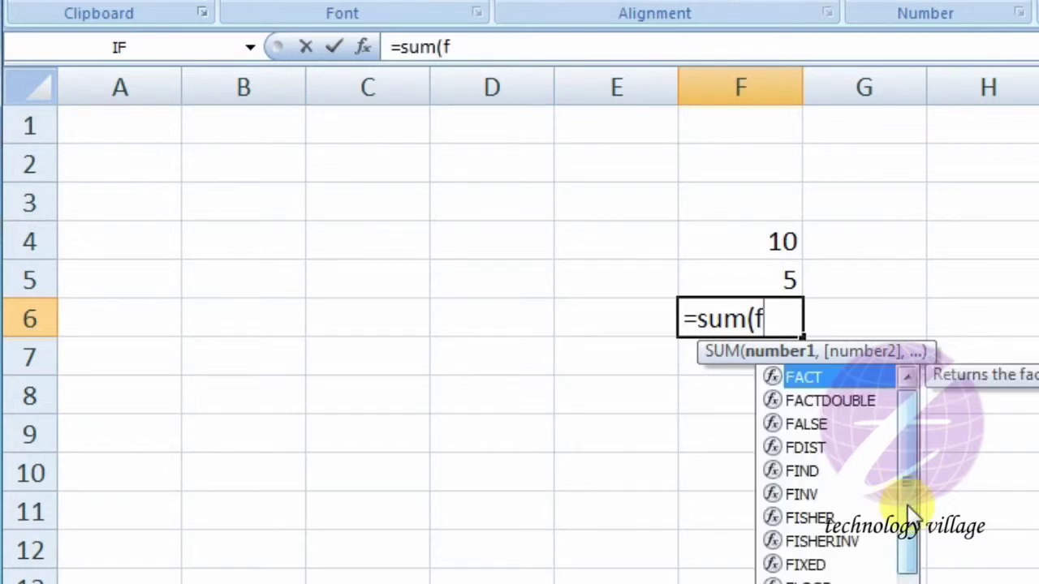
text(4)
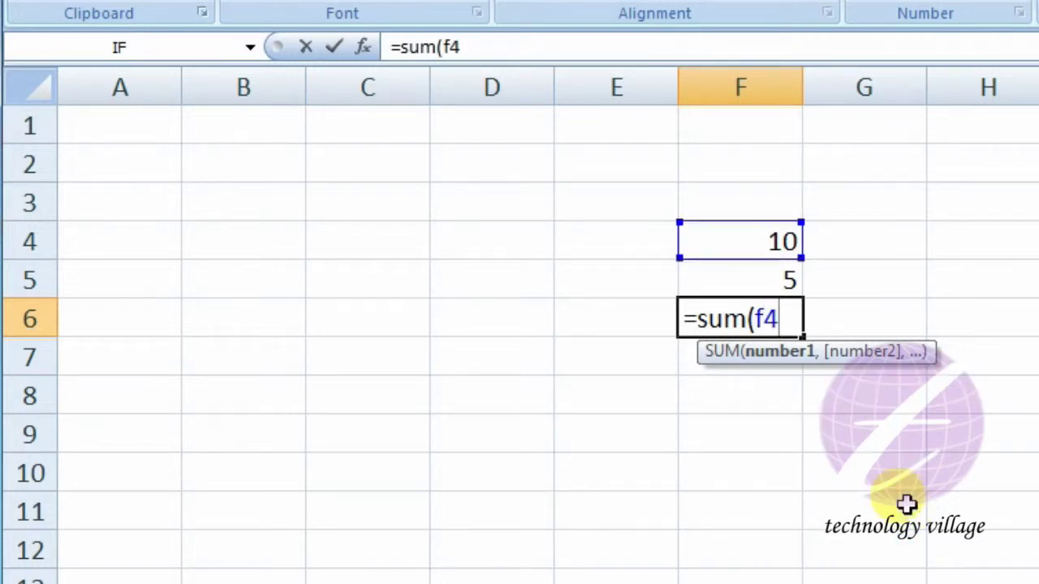
text(*)
text(f)
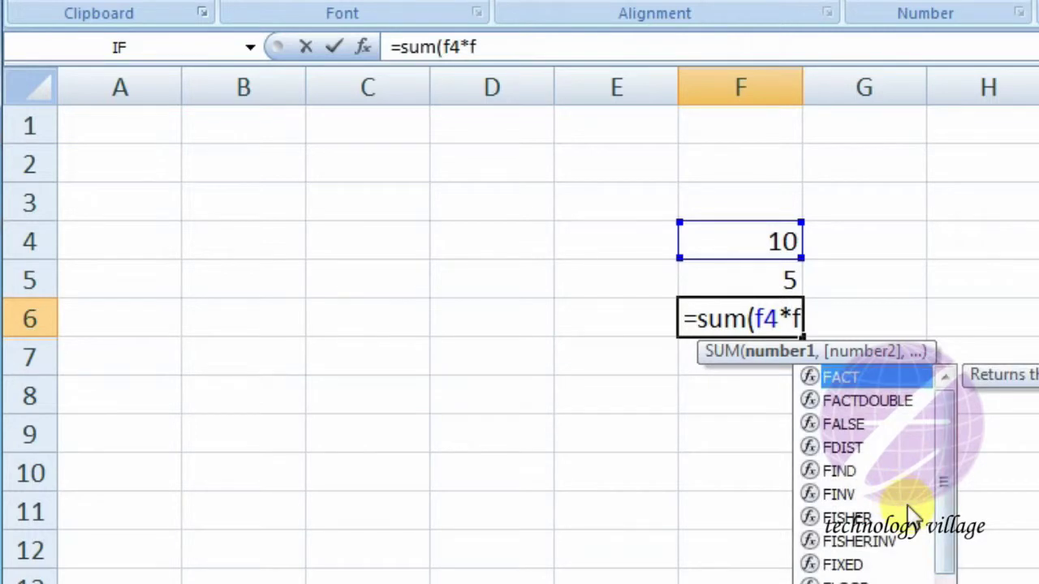
text(5))
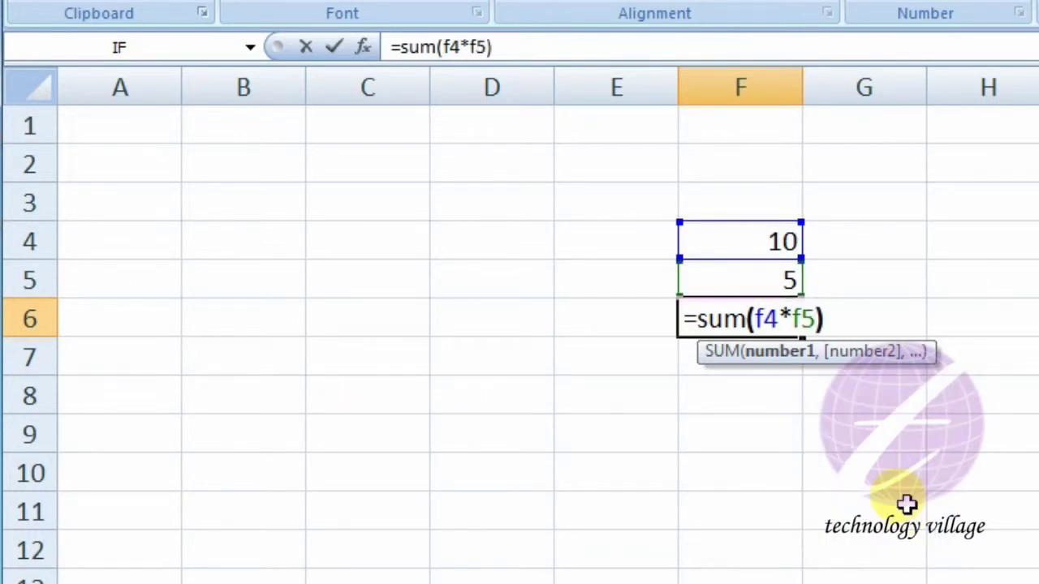
key(Return)
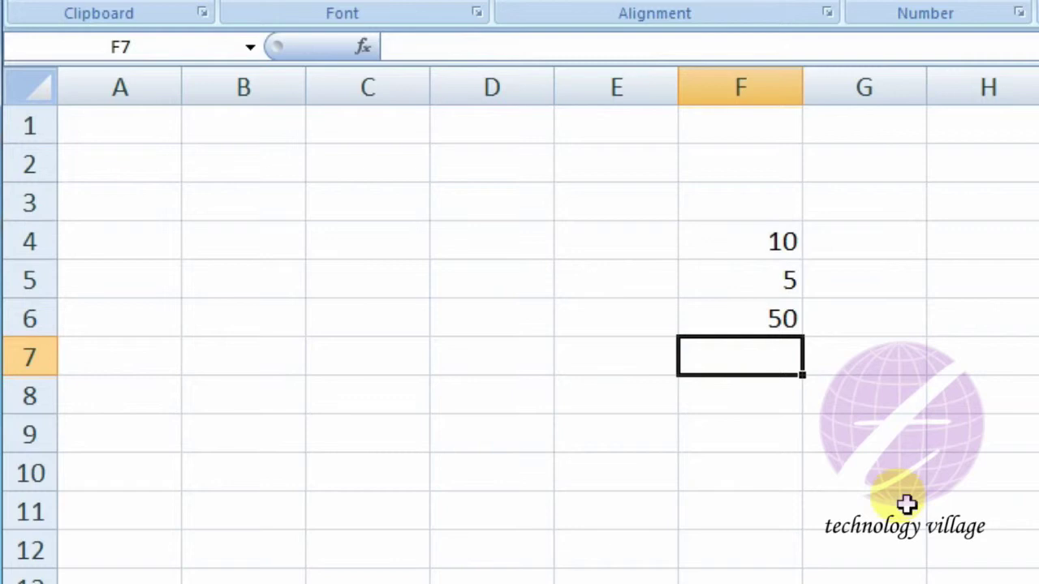
click(763, 323)
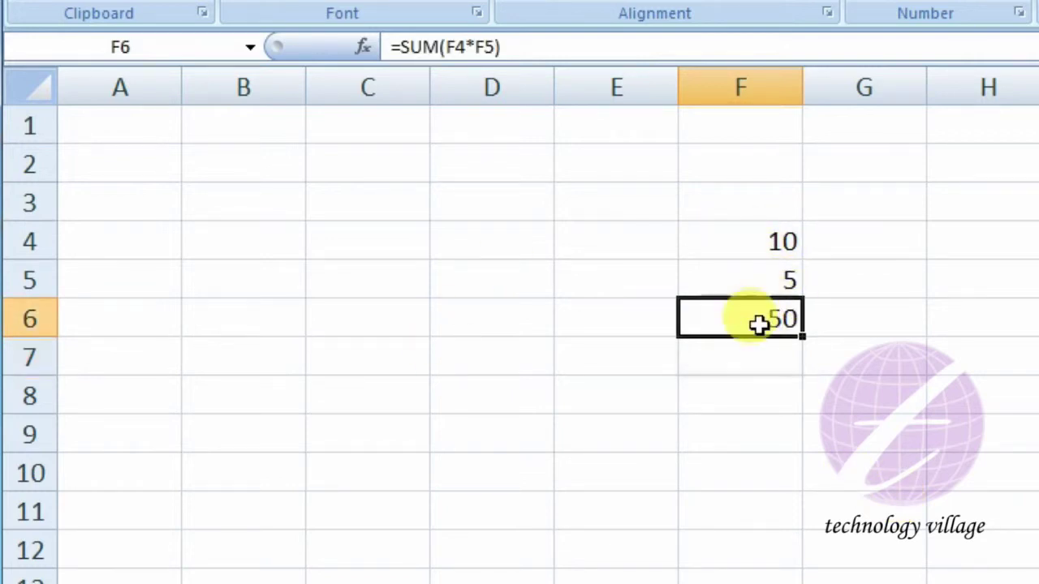
key(Delete)
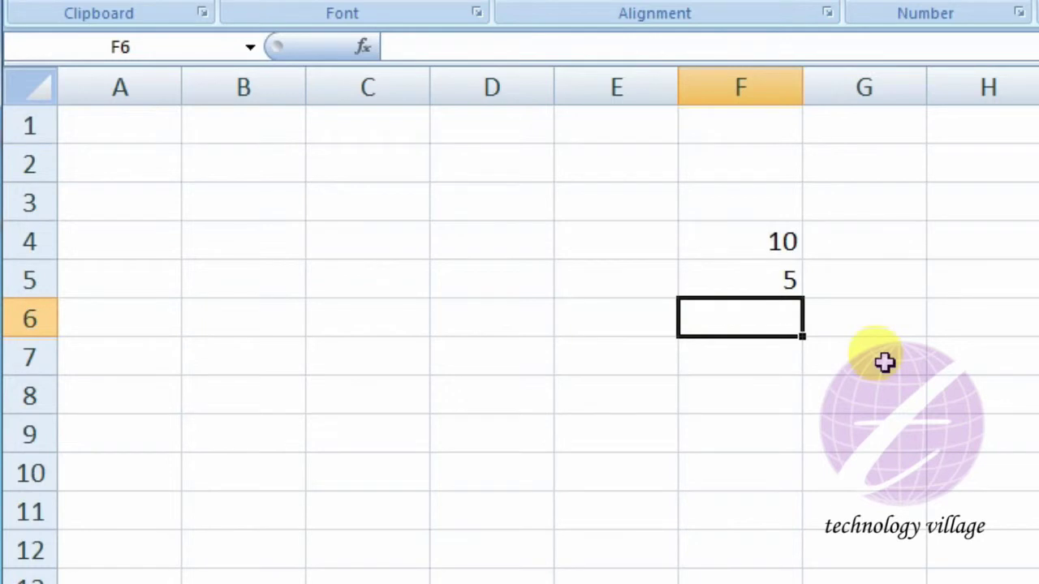
- Enter =sum(f4/f5) in F6, giving 2, and reselect it to view the formula
text(=sum()
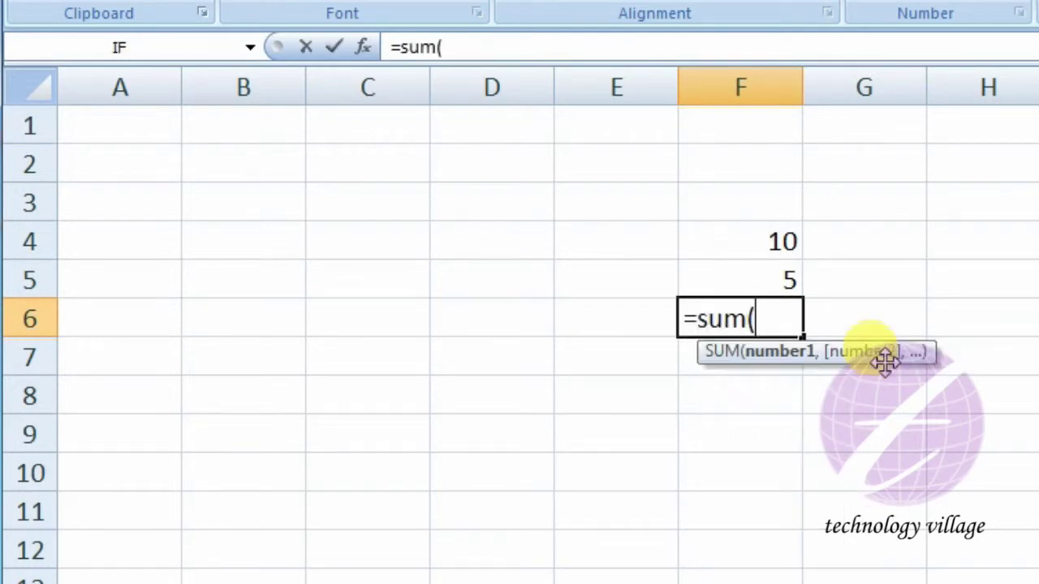
text(f)
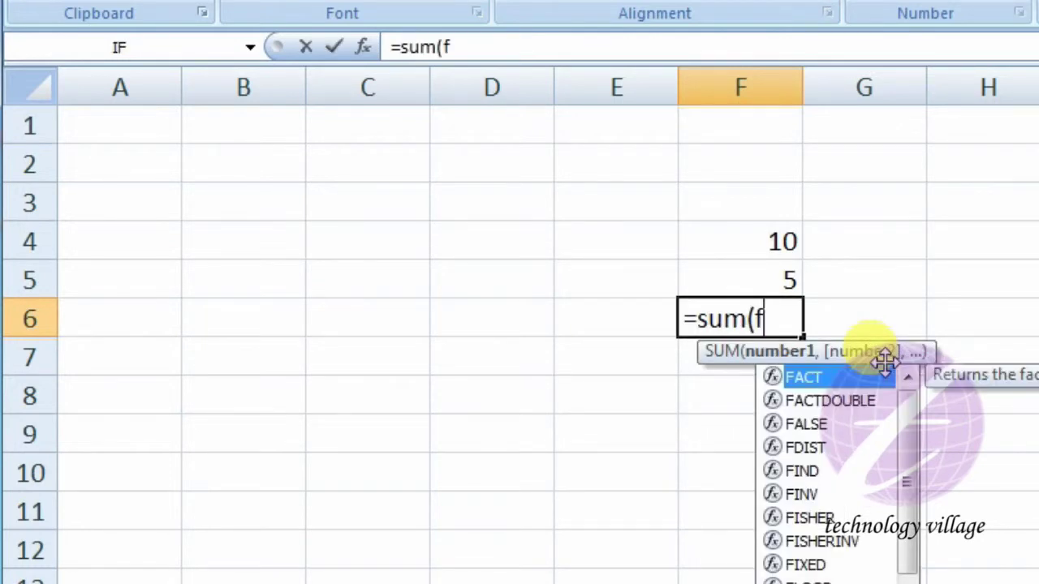
text(4)
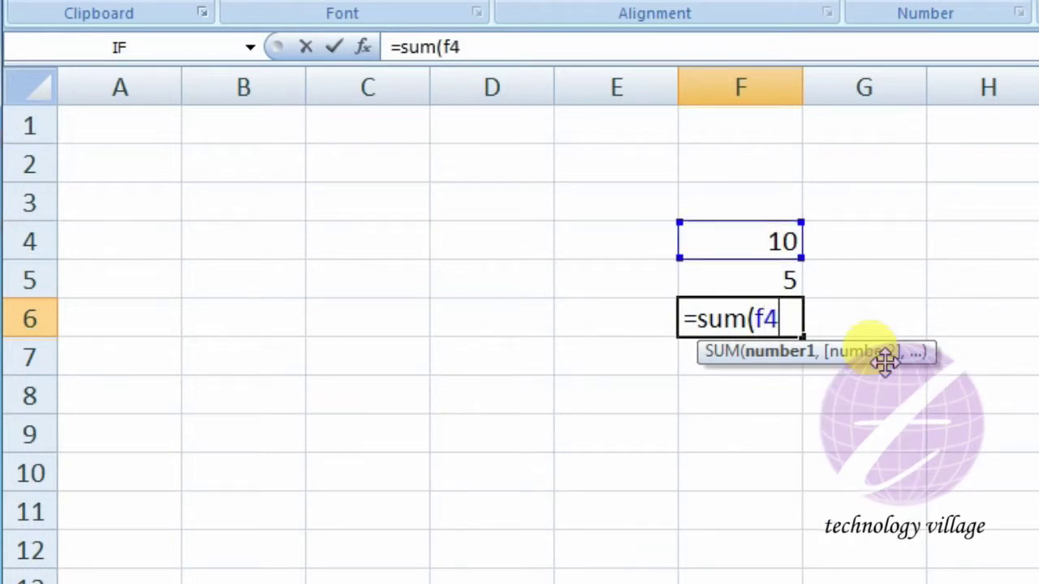
text(/)
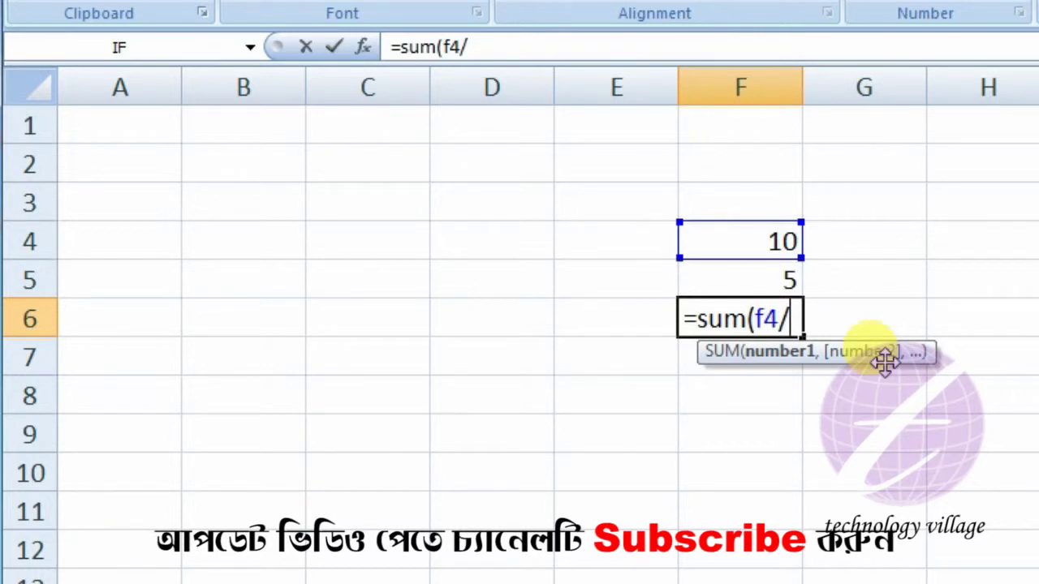
text(f5)
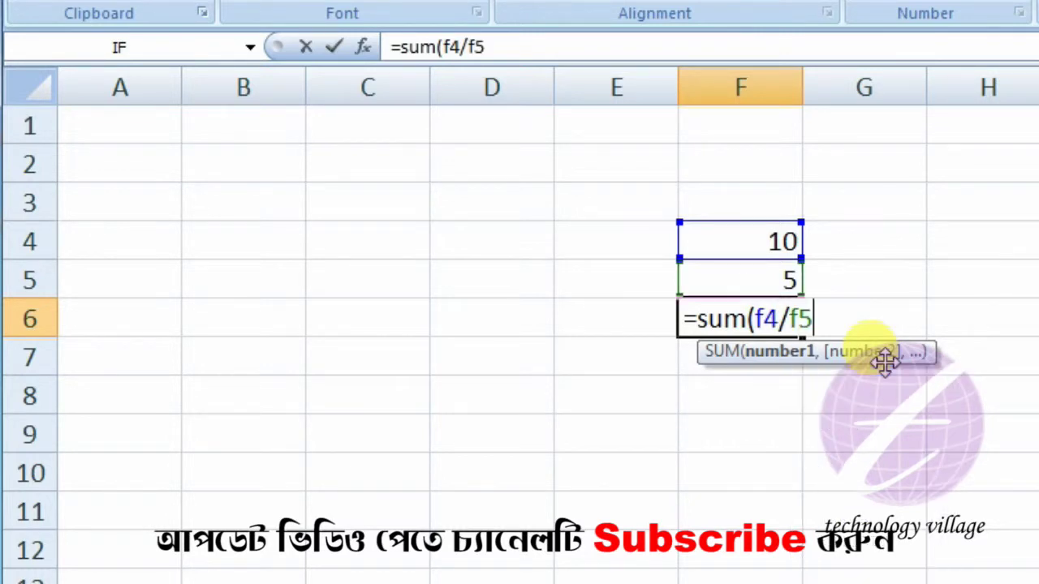
text())
key(Return)
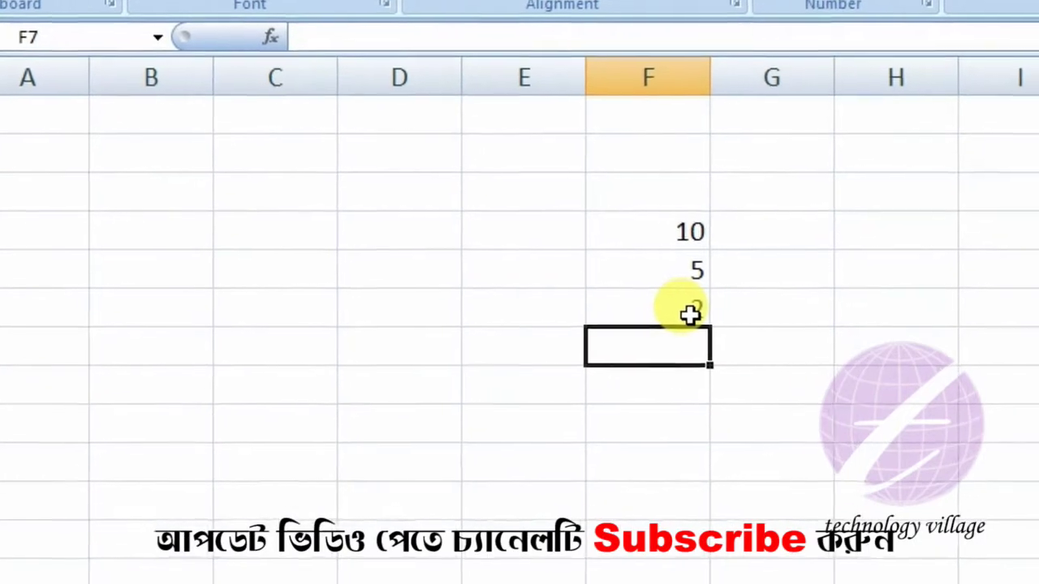
click(728, 317)
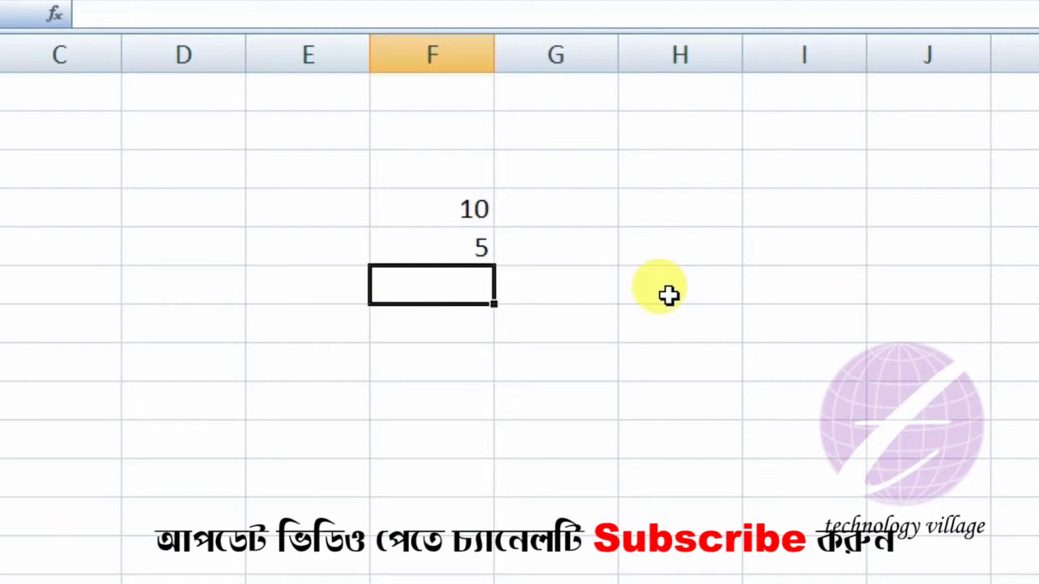
- Enter 4, 6 and 6 into F6, F7 and F8
text(4)
key(Return)
text(6)
key(Return)
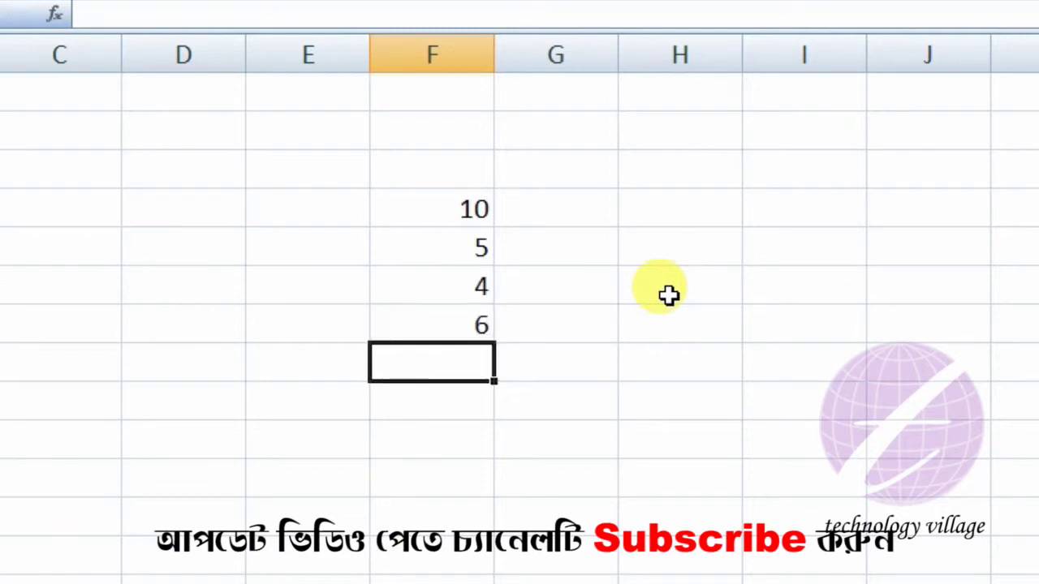
text(6)
key(Return)
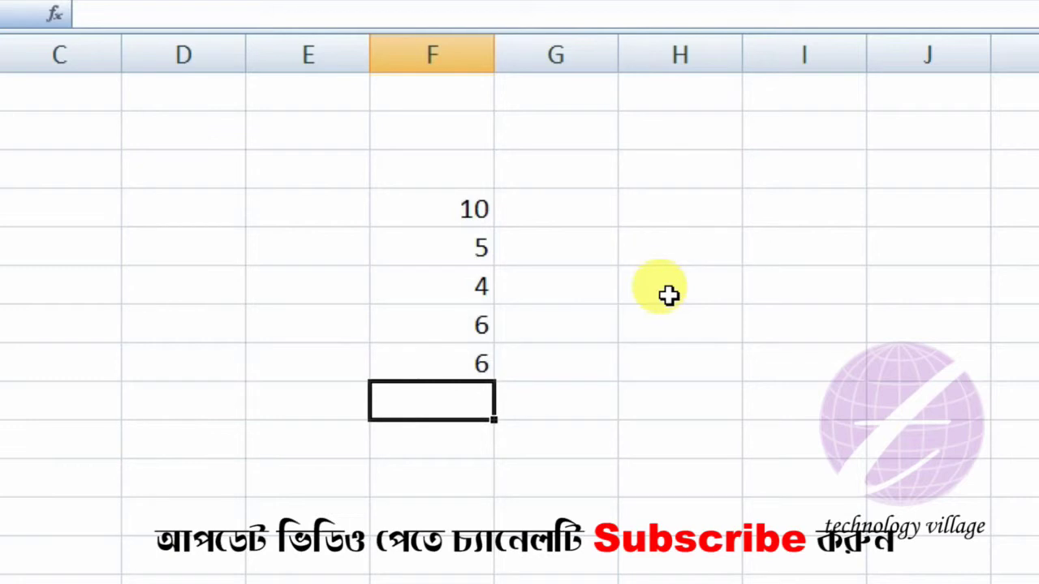
- Select F4:F8, then start an addition formula in F9 and erase it
drag(460, 204, 475, 361)
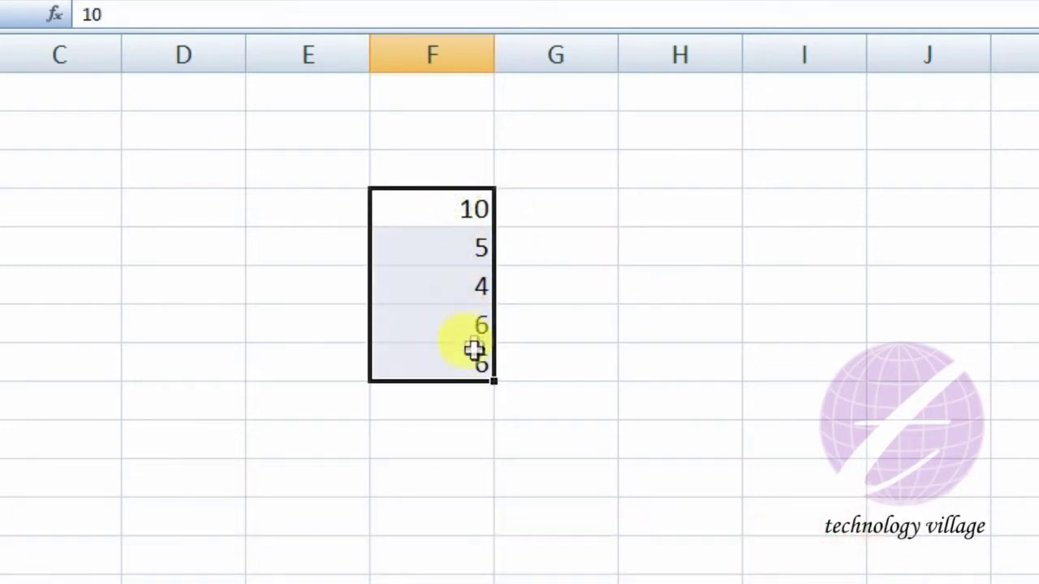
click(471, 401)
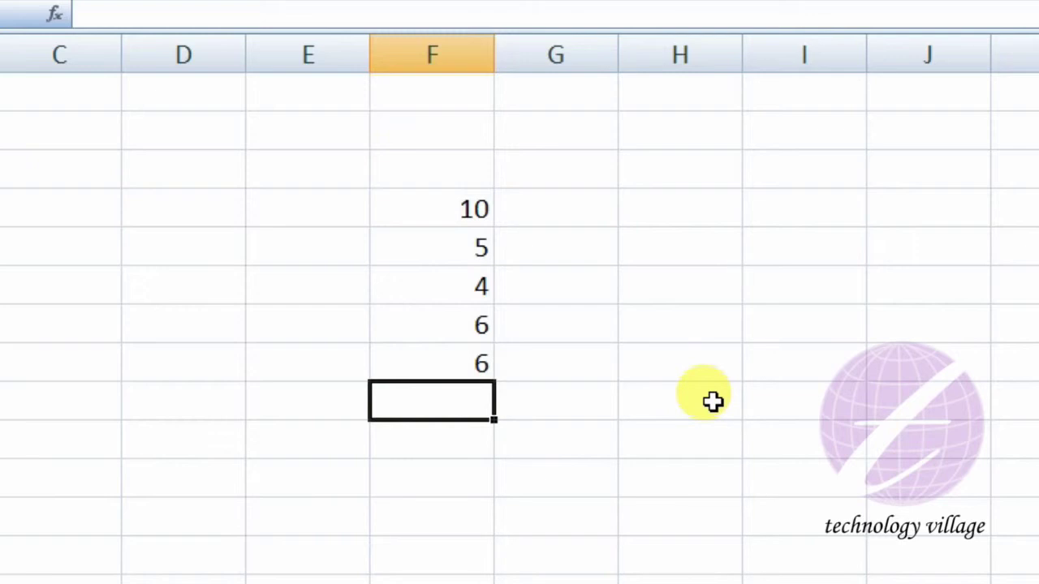
text(=sum()
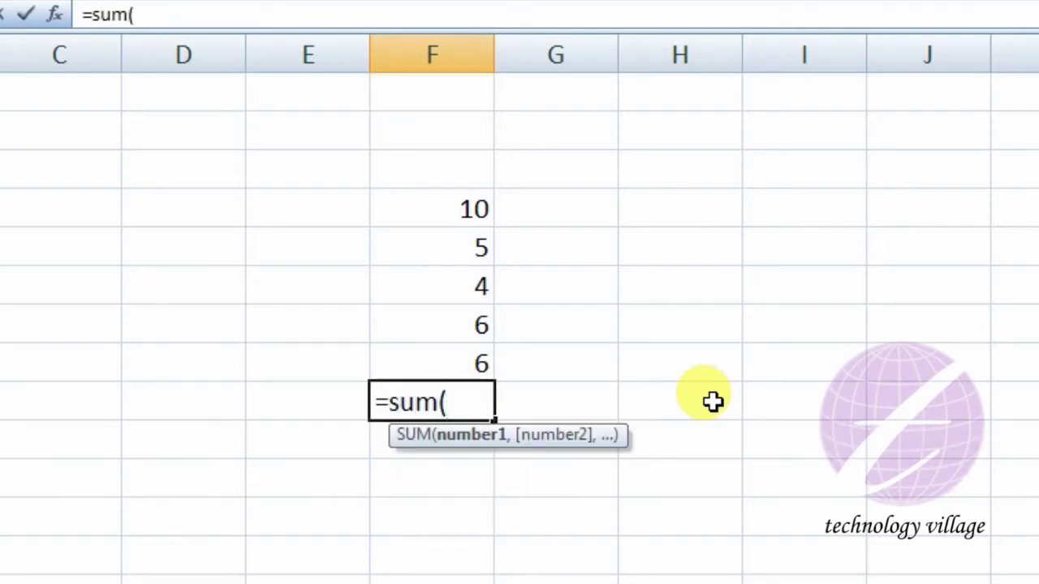
text(f4)
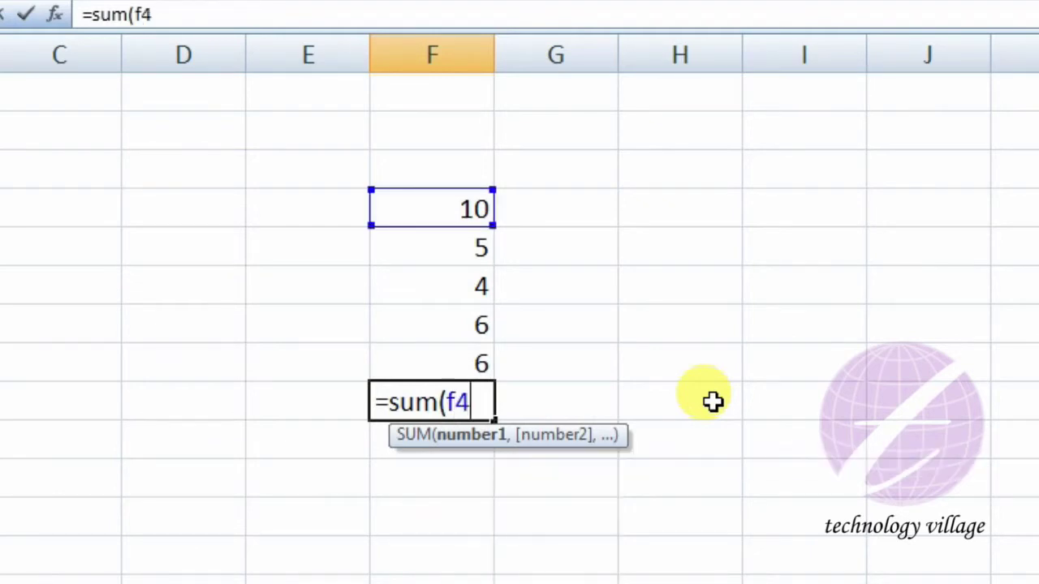
text(+f5+)
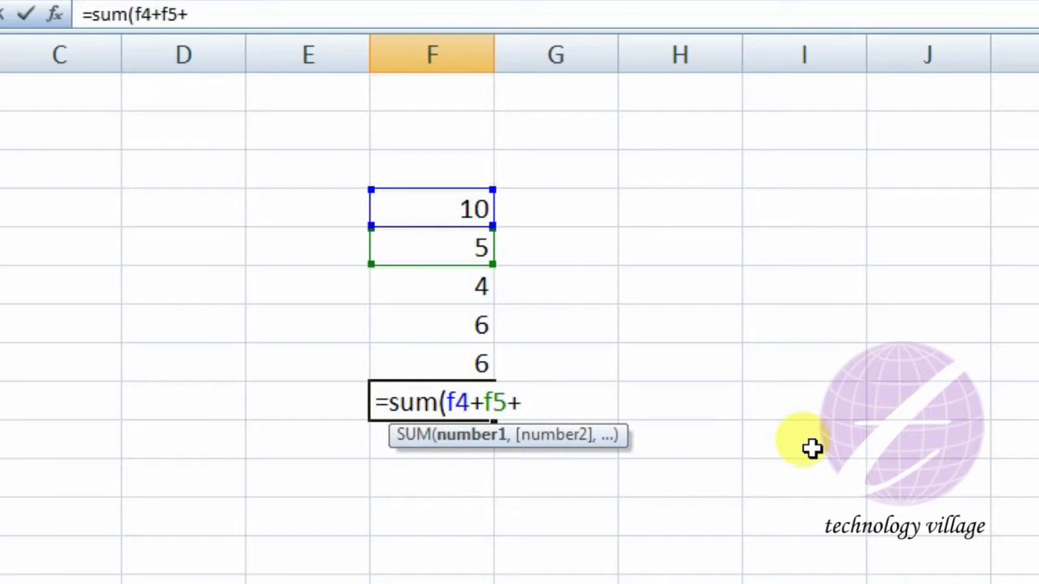
key(BackSpace)
key(BackSpace)
key(BackSpace)
key(BackSpace)
key(BackSpace)
key(BackSpace)
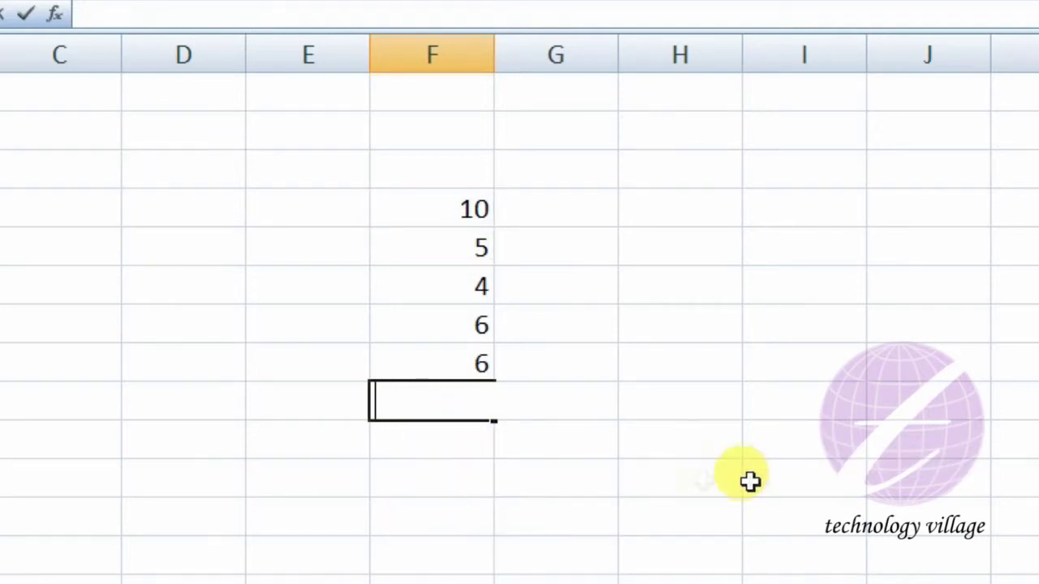
- Enter =sum(f4:f8) in F9 to total the column as 31
click(446, 464)
key(Up)
key(Up)
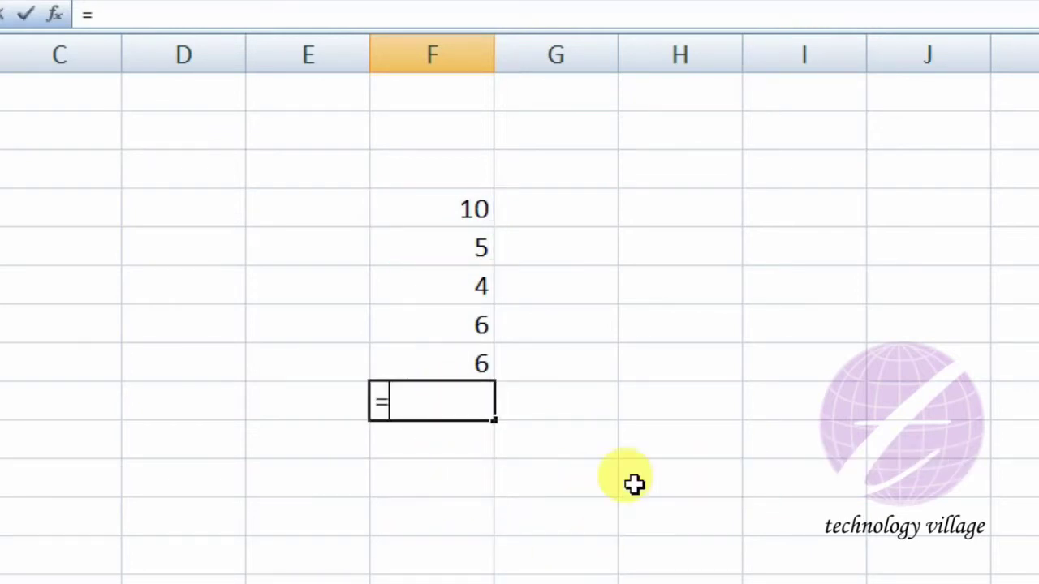
text(sum)
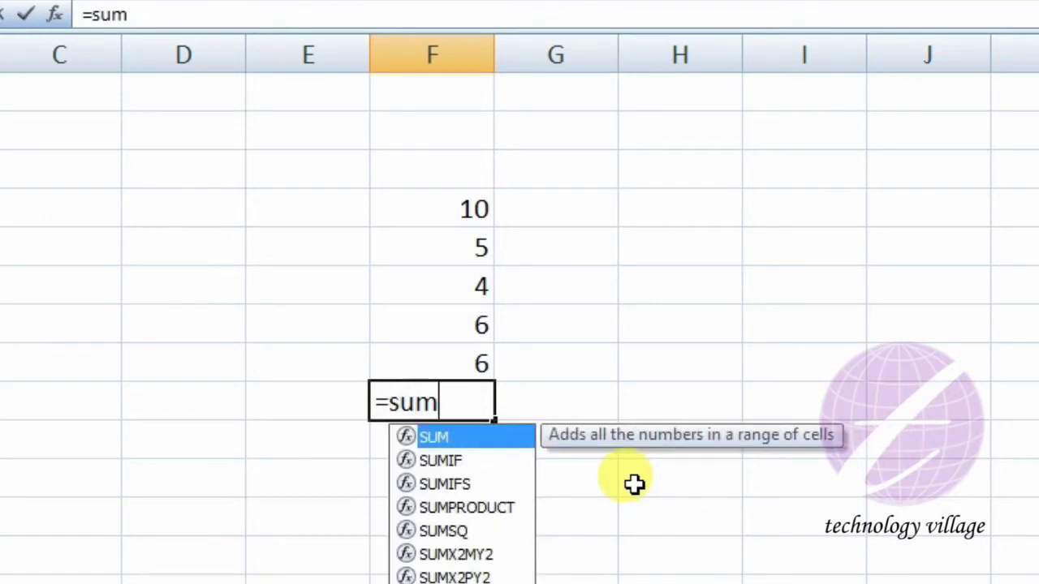
text(()
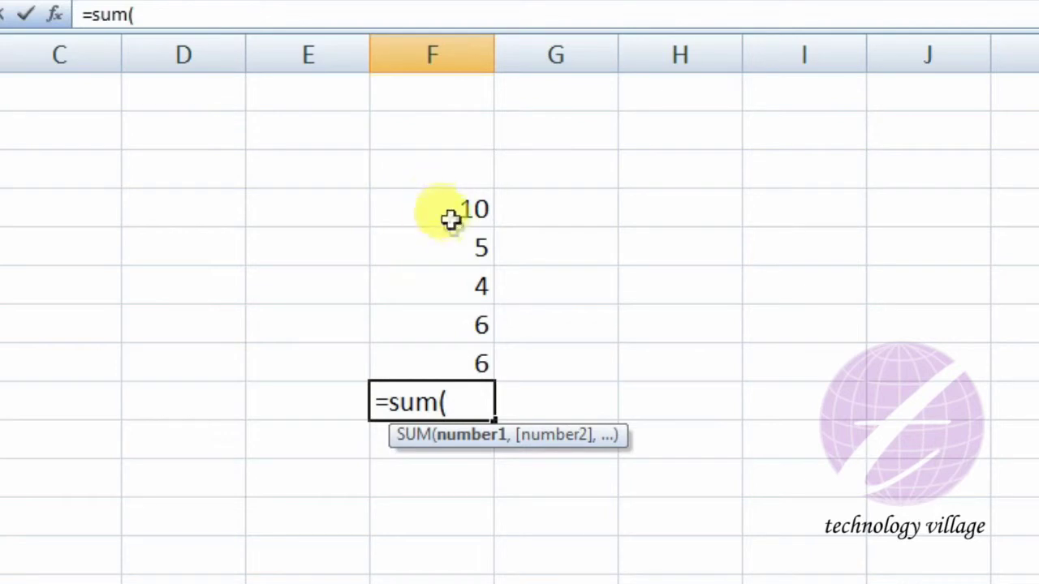
text(f)
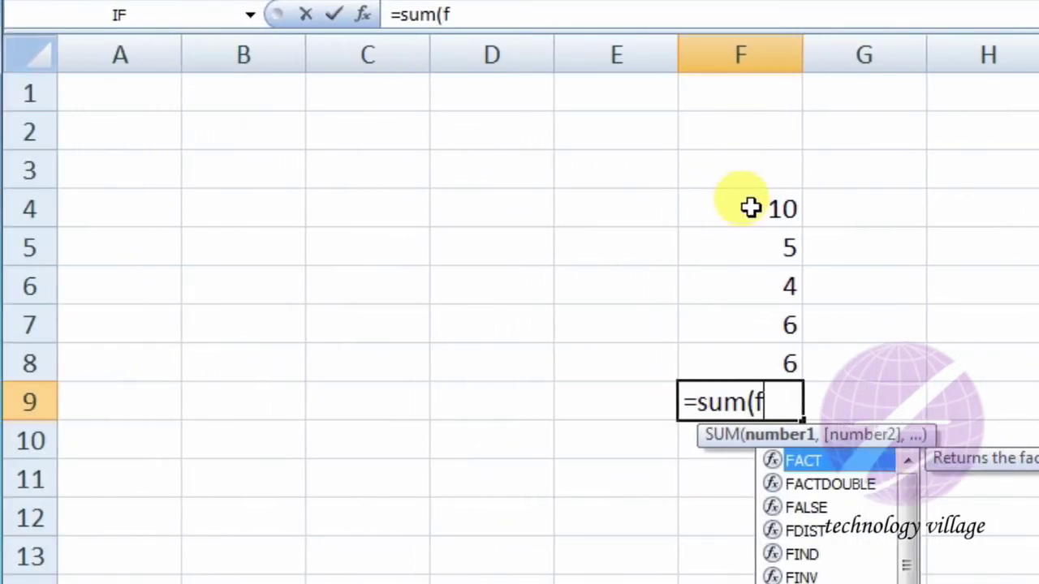
text(4:)
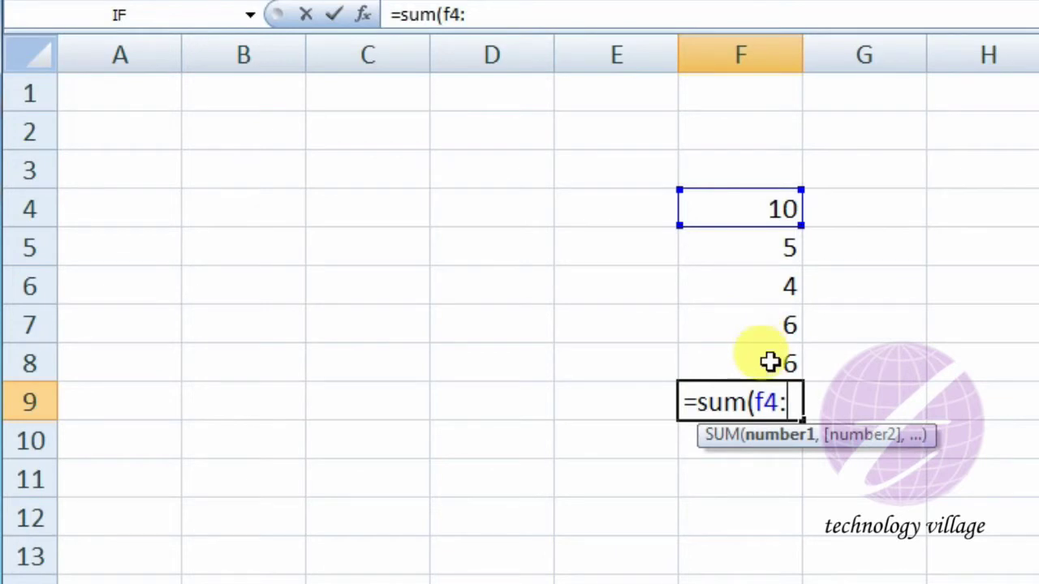
text(f)
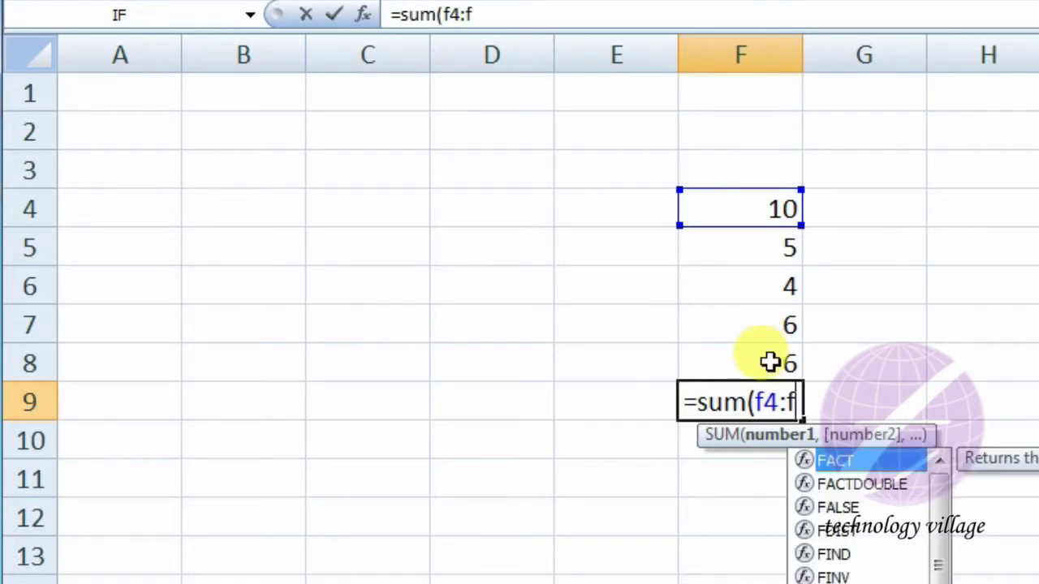
text(8)
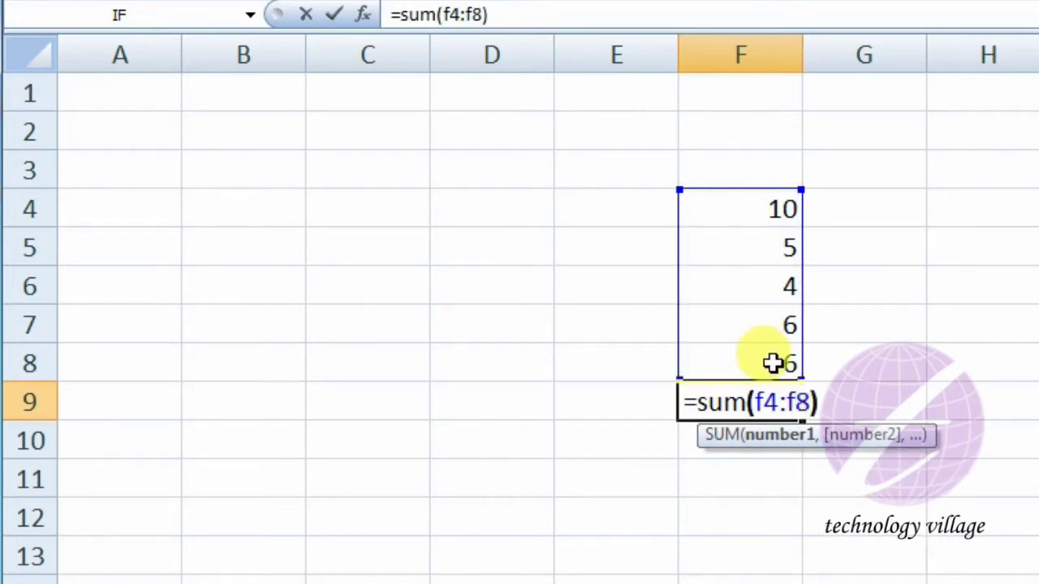
key(Return)
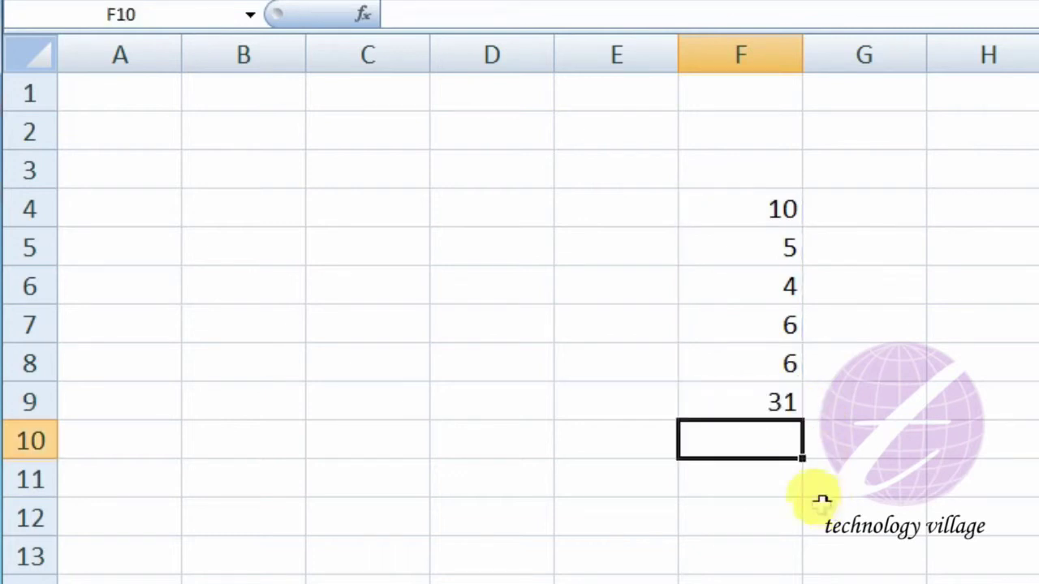
- Delete the total formula from F9
drag(777, 208, 785, 361)
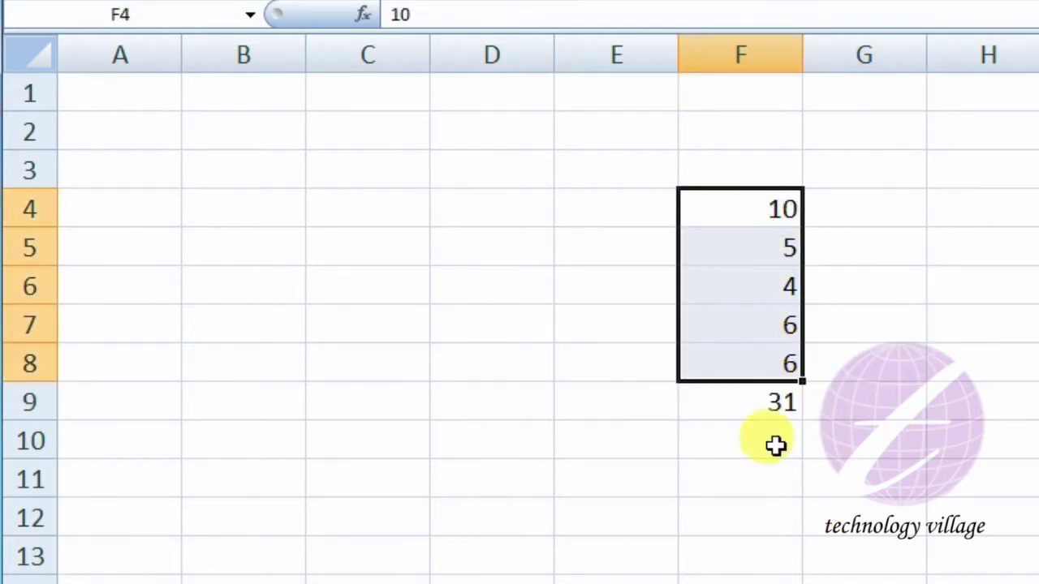
click(767, 403)
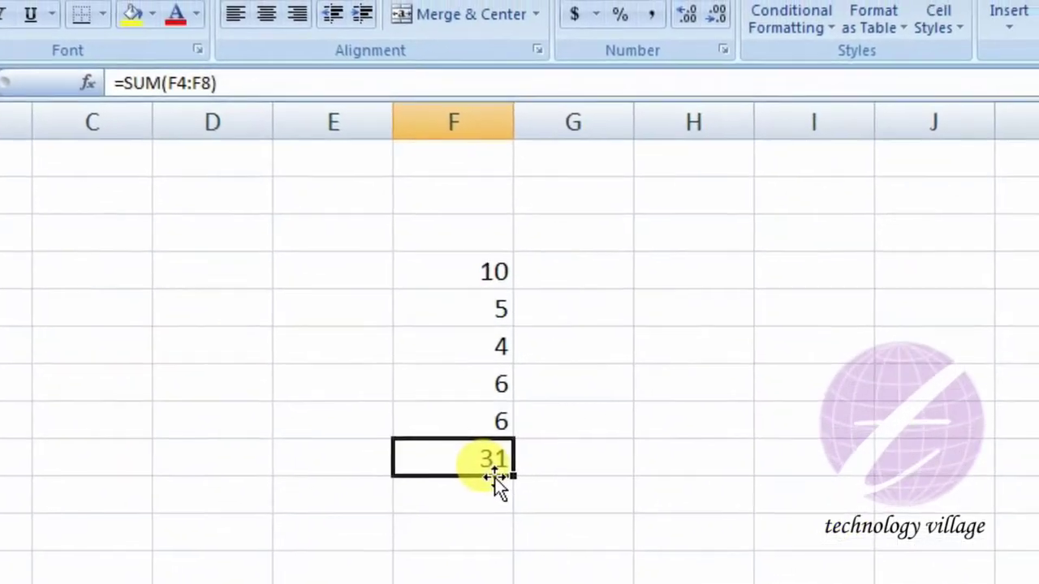
key(Delete)
- AutoSum F4:F9 to get 31, then undo to leave column F empty
drag(221, 325, 194, 500)
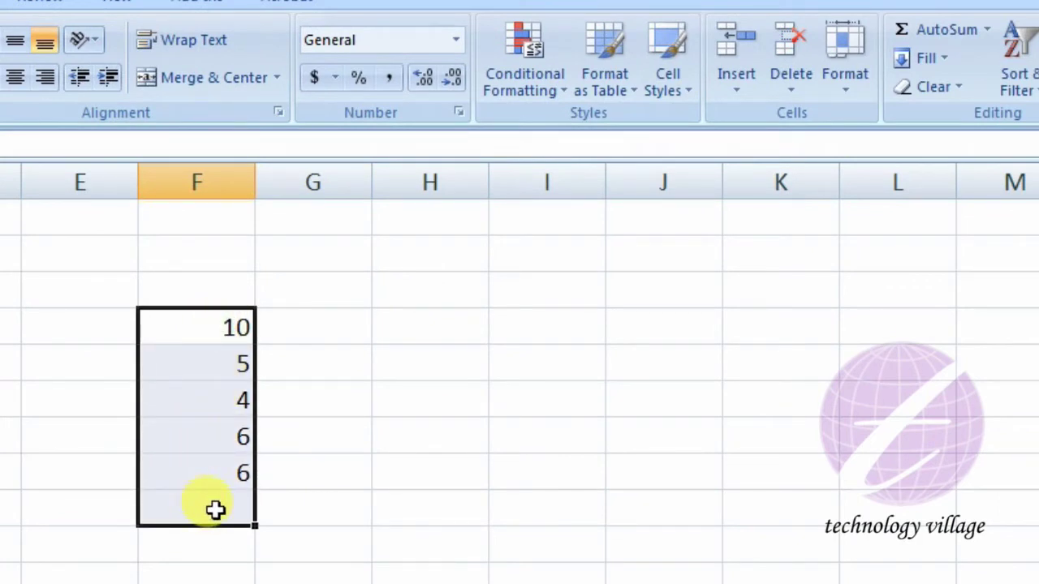
click(930, 42)
click(234, 507)
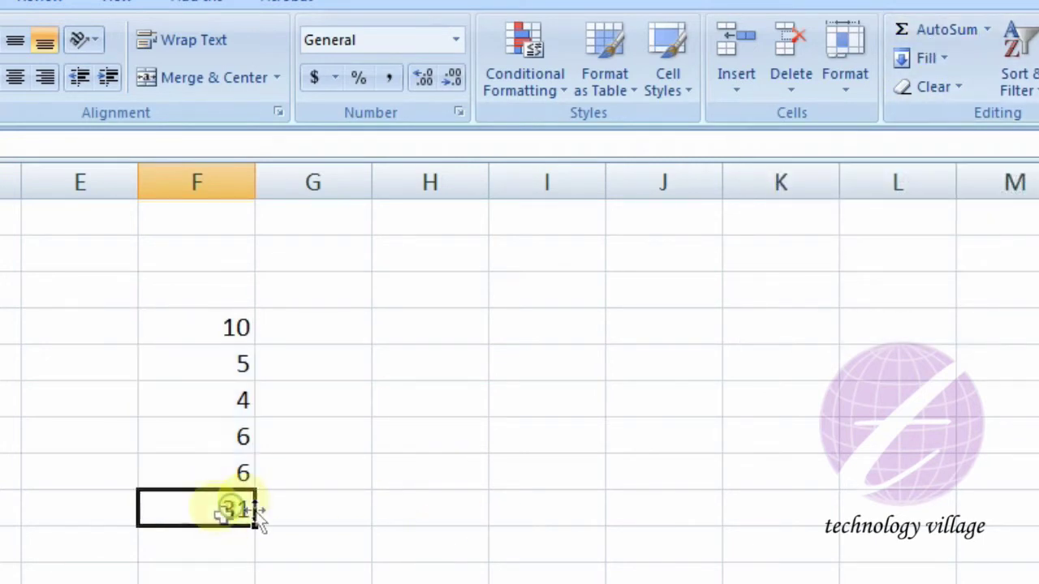
key(ctrl+z)
click(202, 328)
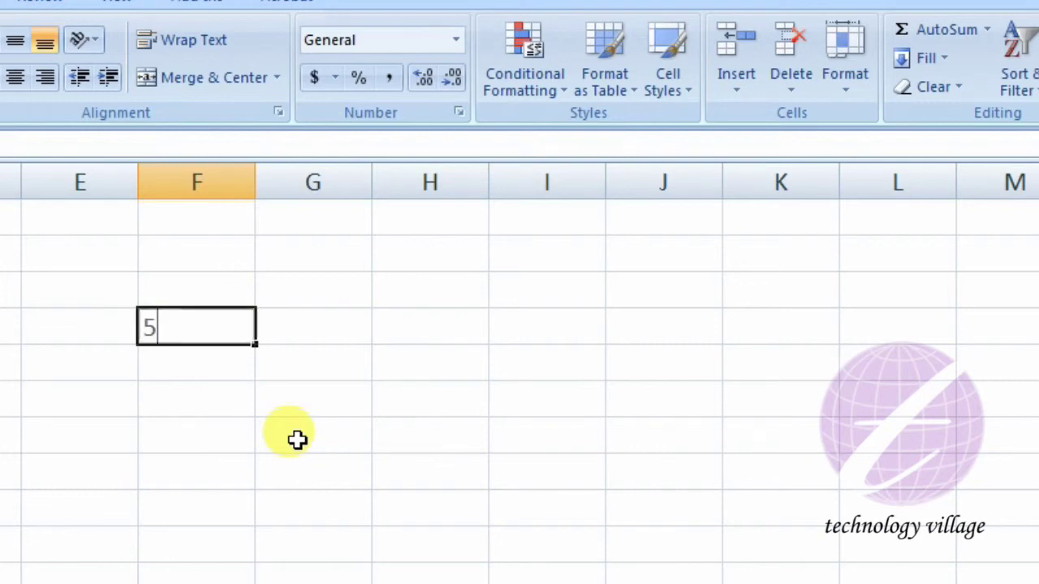
- Enter 5 and 6 in F4:F5 and AutoSum them to 11 in F6
key(Return)
text(6)
key(Return)
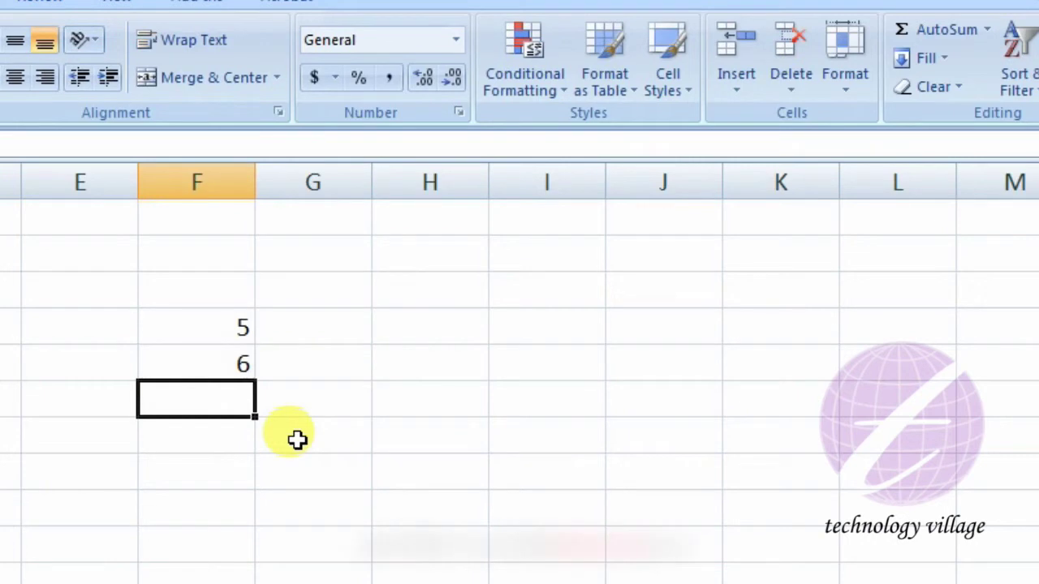
click(925, 30)
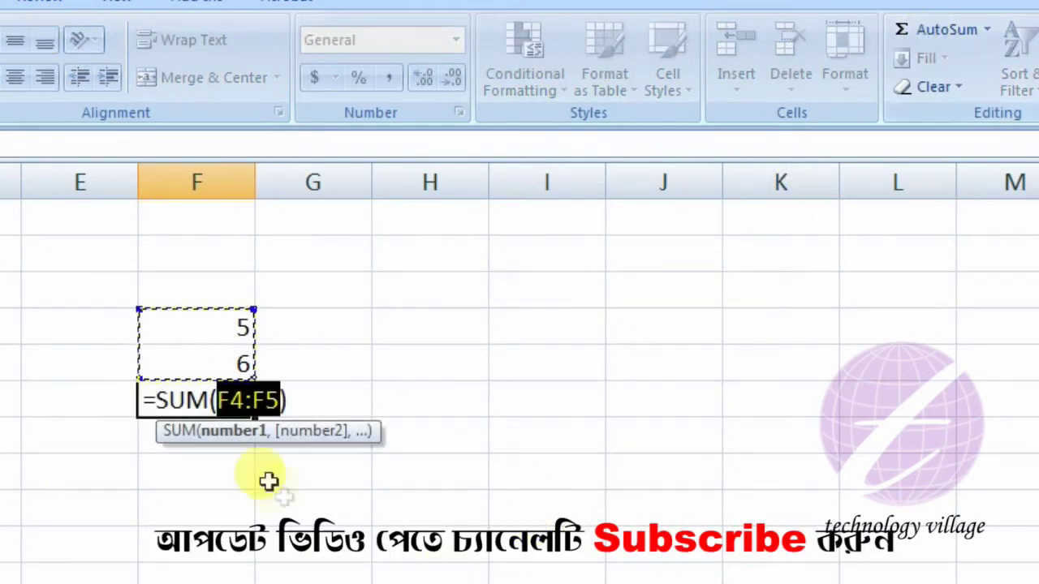
key(Return)
click(241, 397)
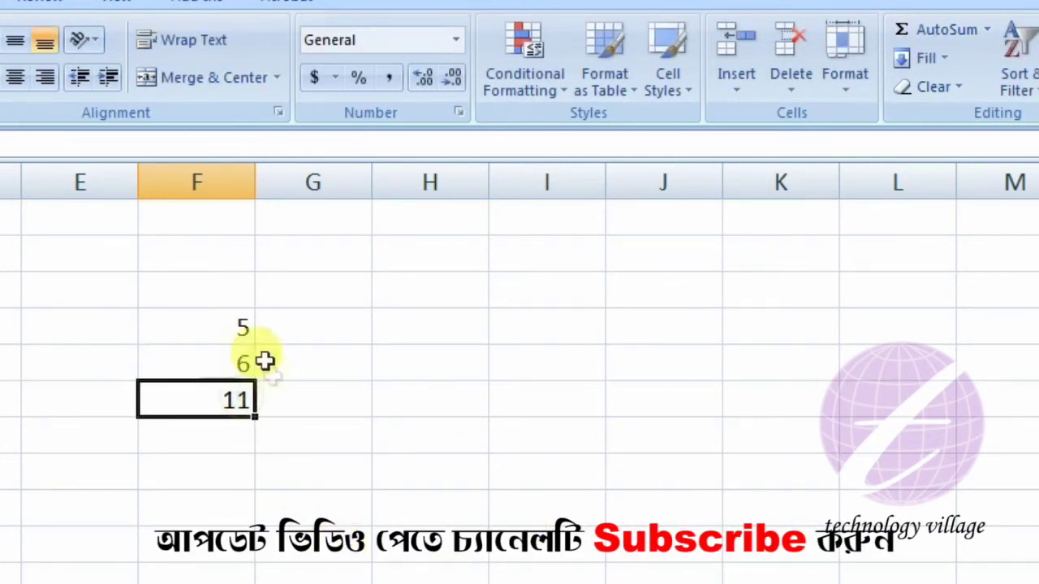
- Enter the number pairs 3/6, 7/1 and 8/9 into columns G, H and I
click(313, 333)
text(3)
key(Return)
text(6)
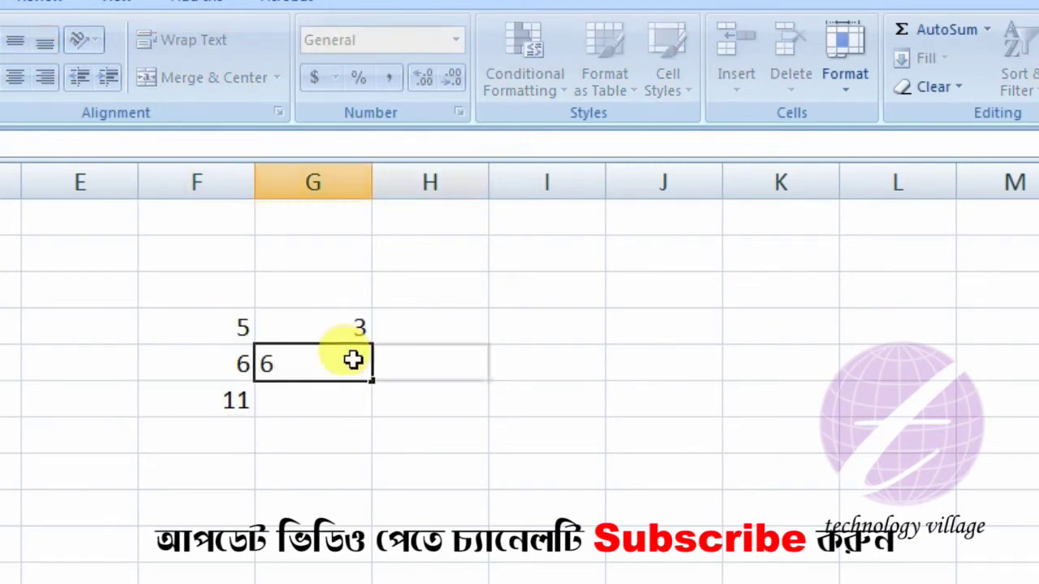
key(Tab)
key(Up)
text(7)
key(Return)
text(1)
key(Return)
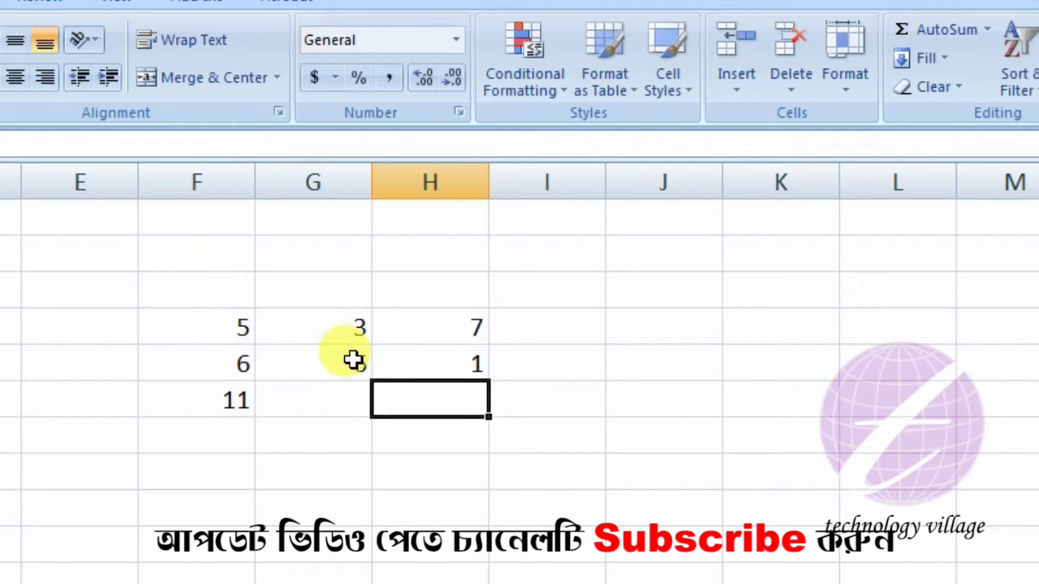
key(Tab)
key(Up)
key(Up)
text(8)
key(Return)
text(9)
key(Return)
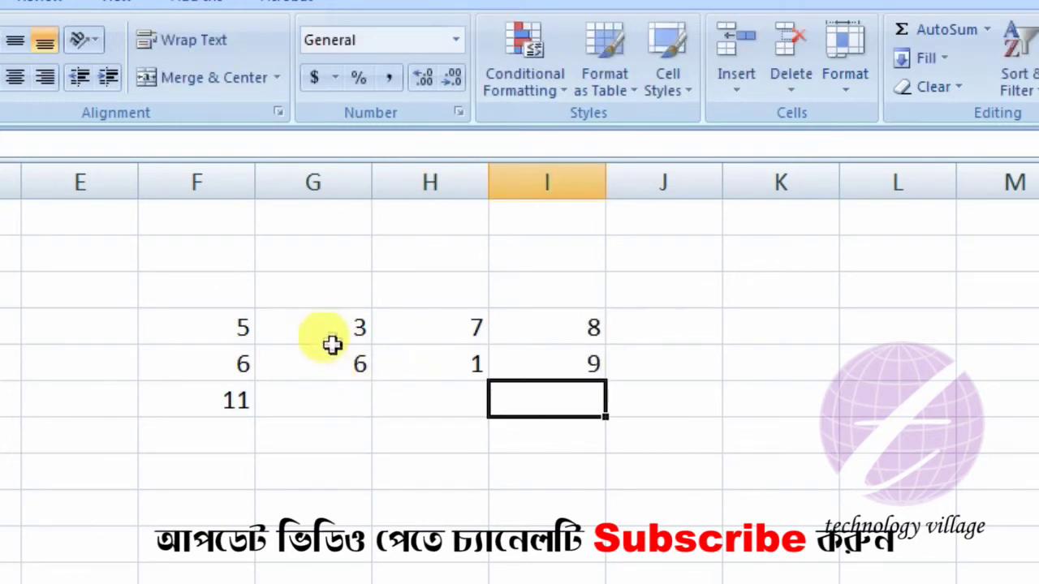
drag(333, 332, 336, 374)
- Look over the empty totals row and the numbers in columns G to I
click(340, 401)
click(415, 401)
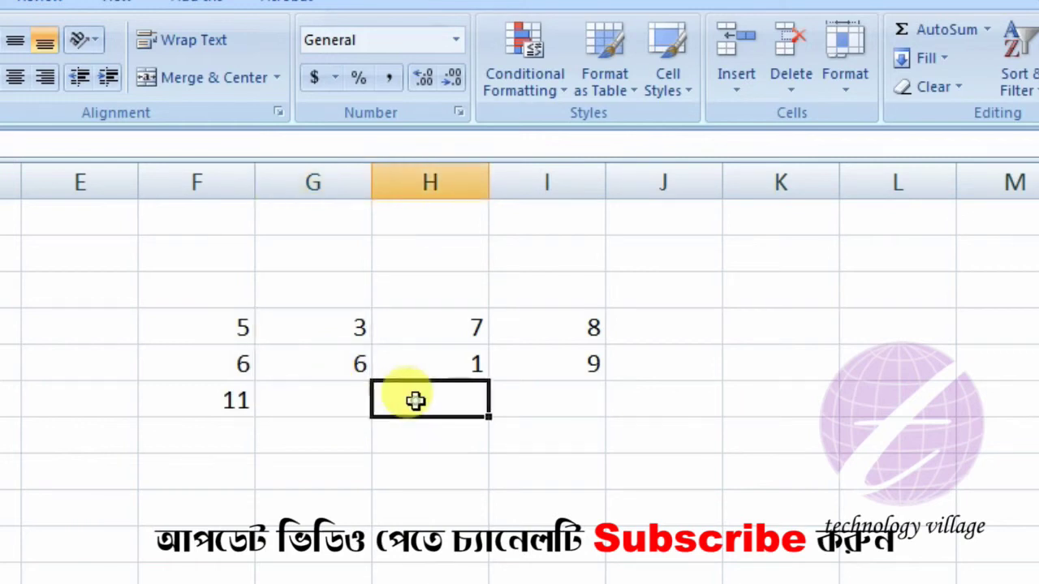
click(500, 398)
drag(346, 325, 328, 394)
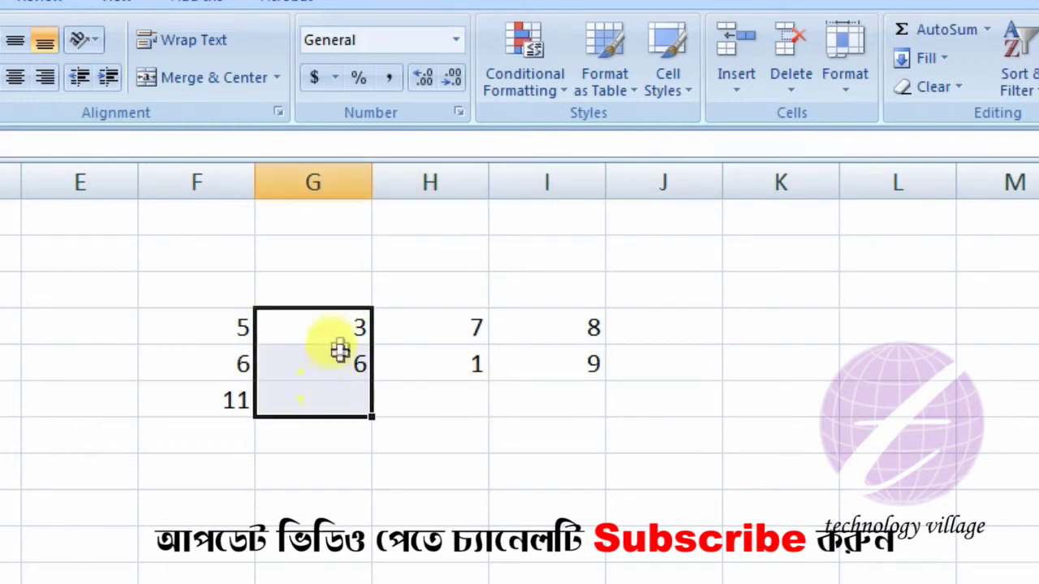
click(336, 391)
drag(452, 328, 436, 410)
click(436, 410)
click(588, 331)
click(571, 402)
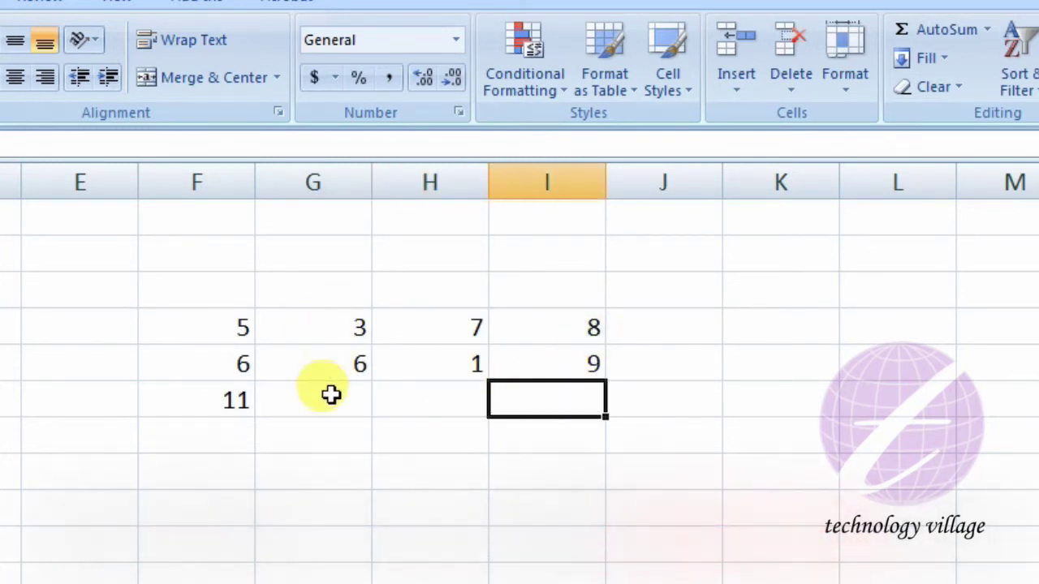
- Fill F6's SUM formula right to I6, producing totals 9, 8 and 17
click(219, 407)
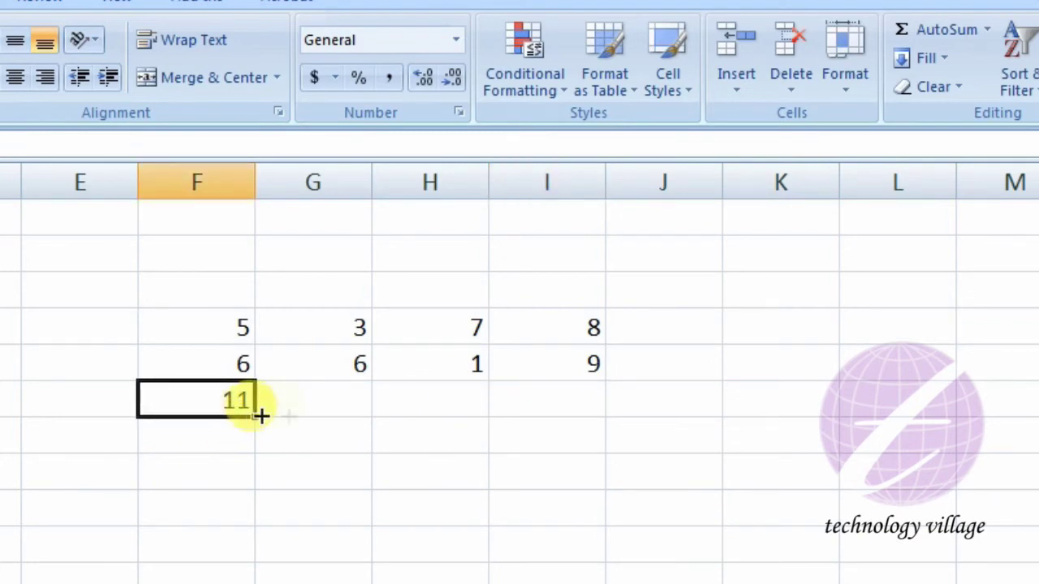
drag(256, 416, 573, 398)
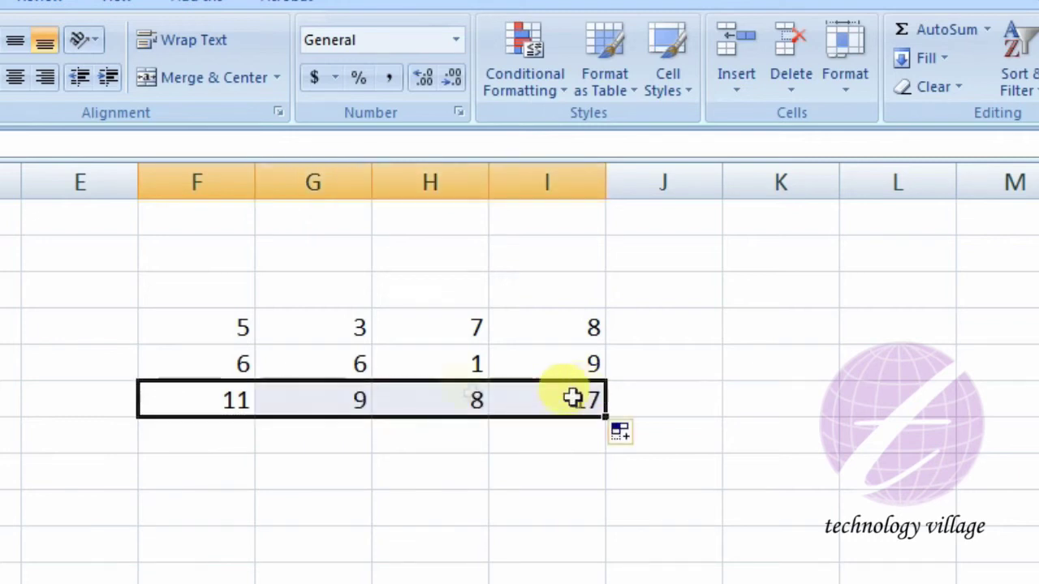
click(356, 330)
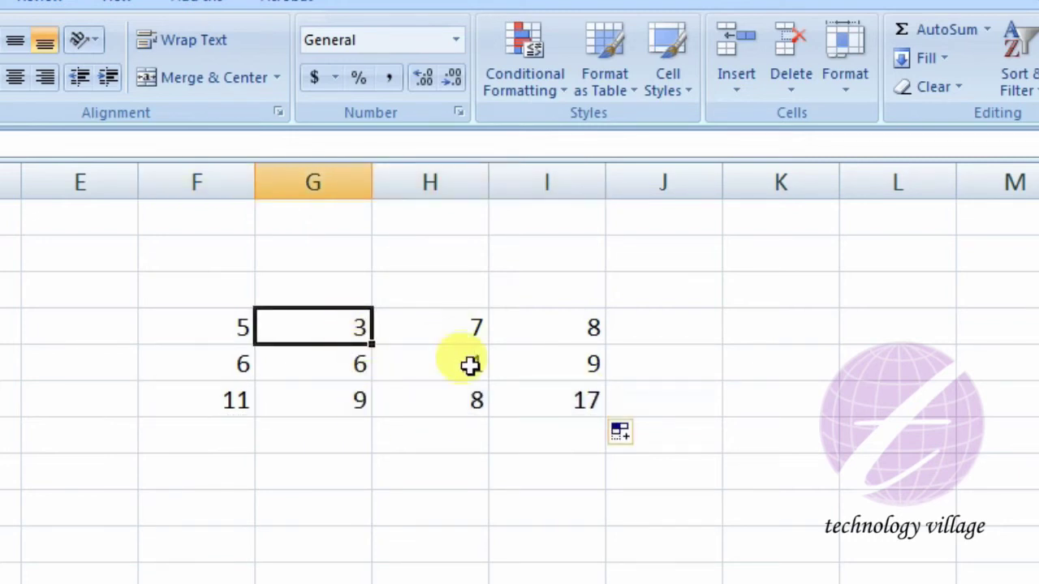
- Replace the 7 in H4 with 5 and the 6 in F5 with 3
click(585, 401)
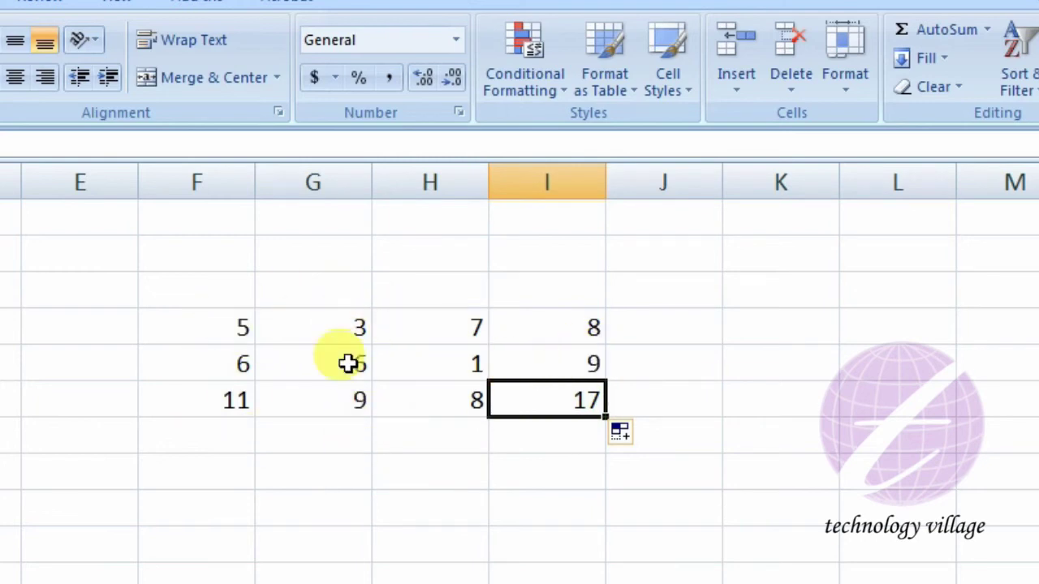
click(454, 336)
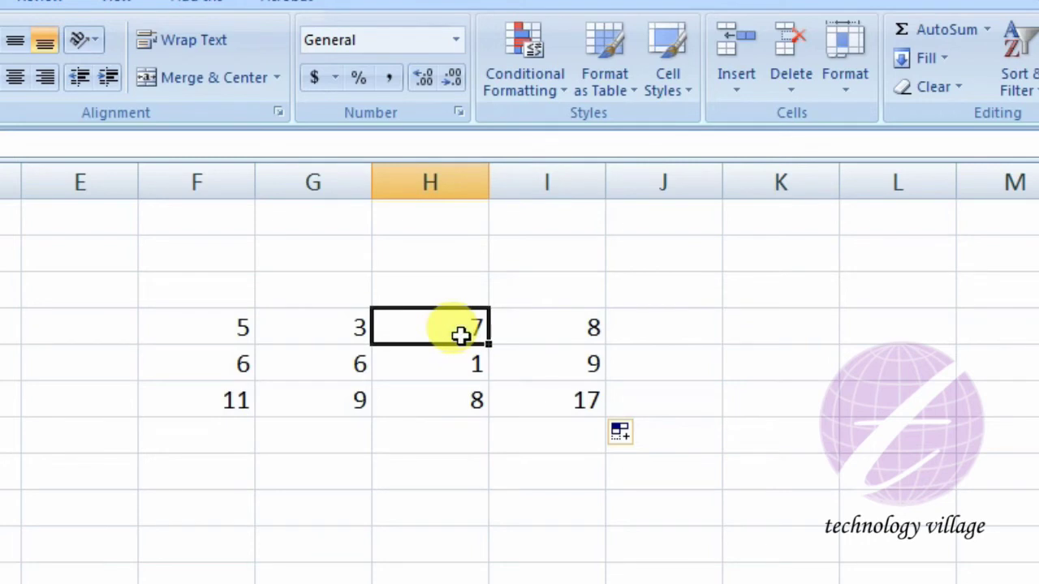
text(5)
key(Return)
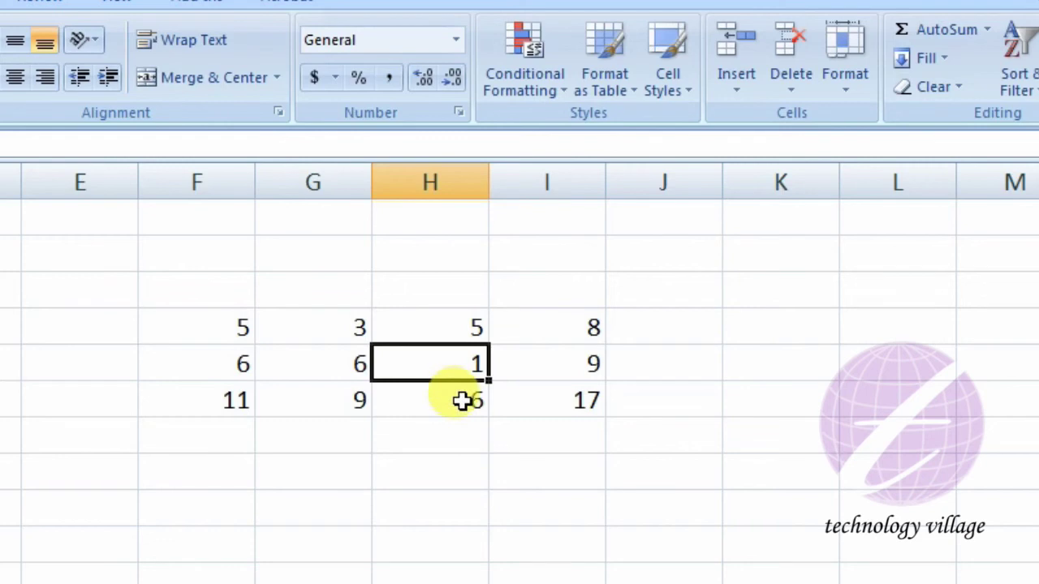
click(244, 363)
text(3)
key(Return)
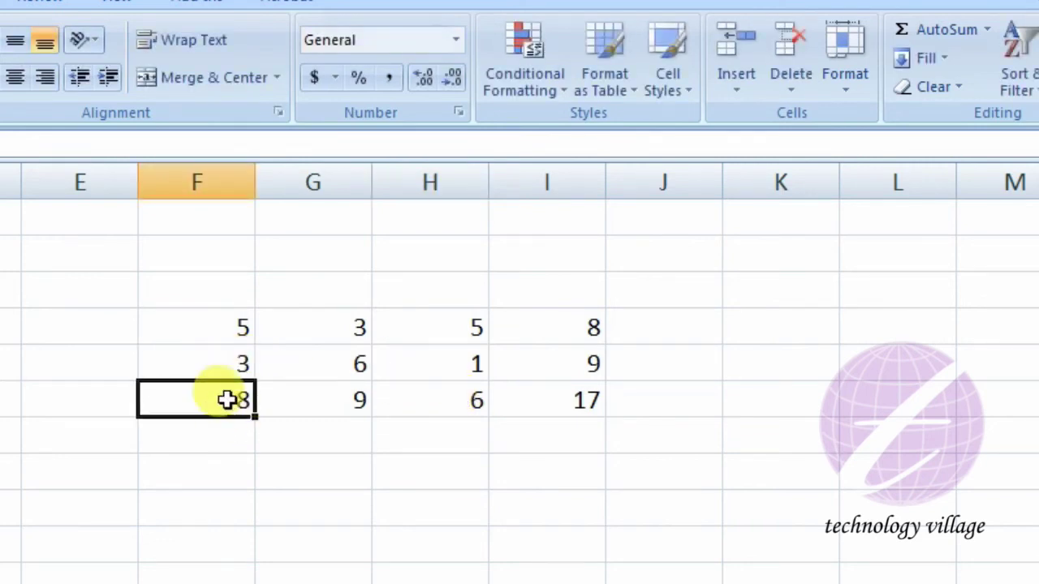